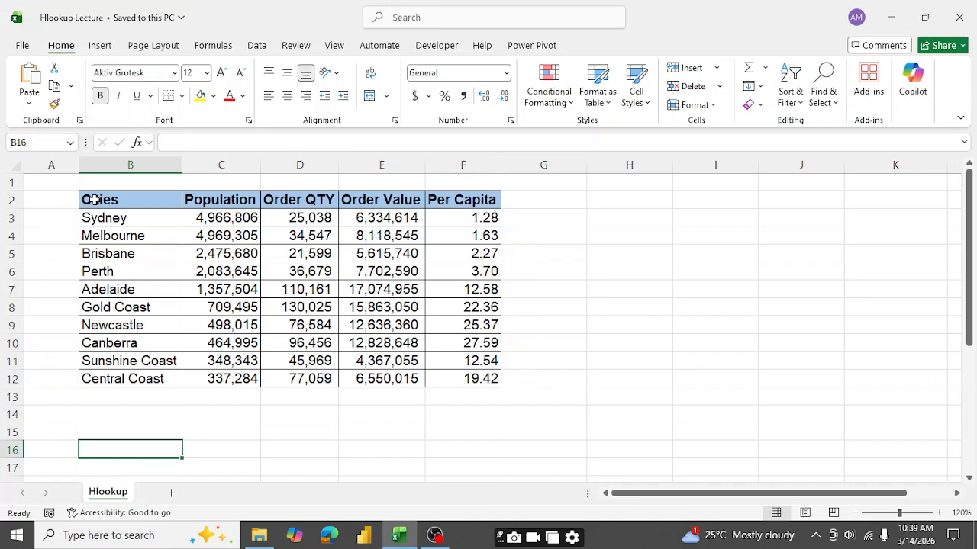
# Step: Copy the cities table B2:F12 and paste it transposed starting at cell B15
pyautogui.moveTo(93, 199); pyautogui.dragTo(470, 387)
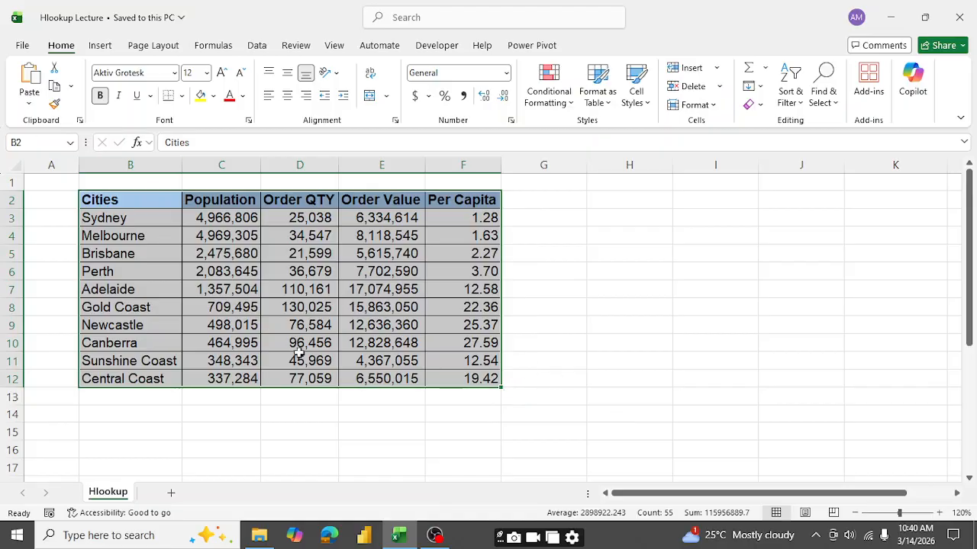
pyautogui.hotkey('ctrl', 'c')
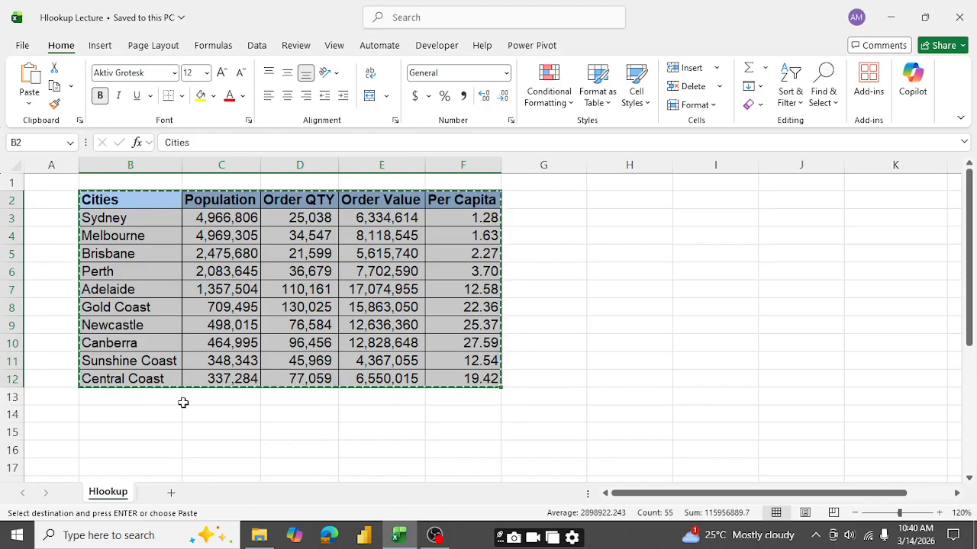
pyautogui.click(134, 432)
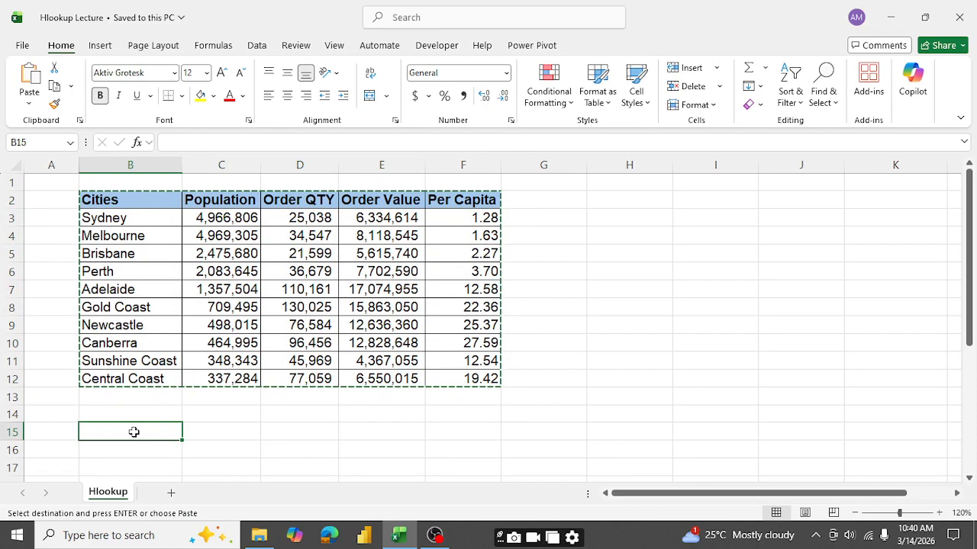
pyautogui.click(30, 104)
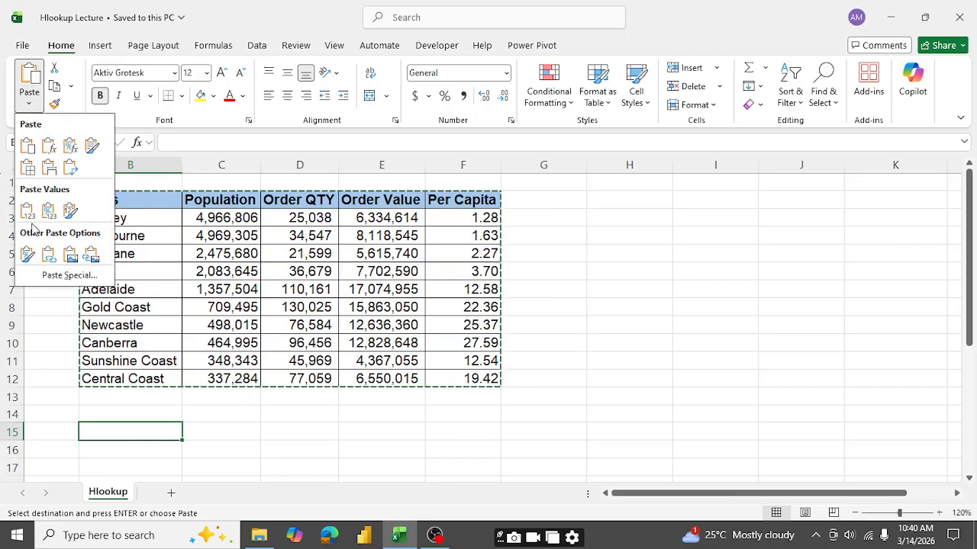
pyautogui.click(73, 169)
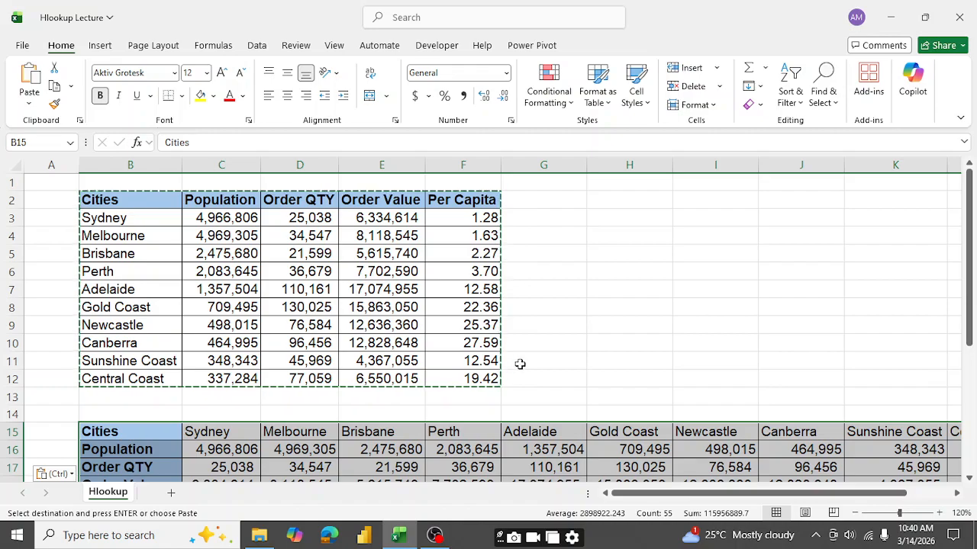
# Step: Examine the transposed table across all its city columns and the lookup section below it
pyautogui.click(652, 359)
pyautogui.doubleClick(660, 358)
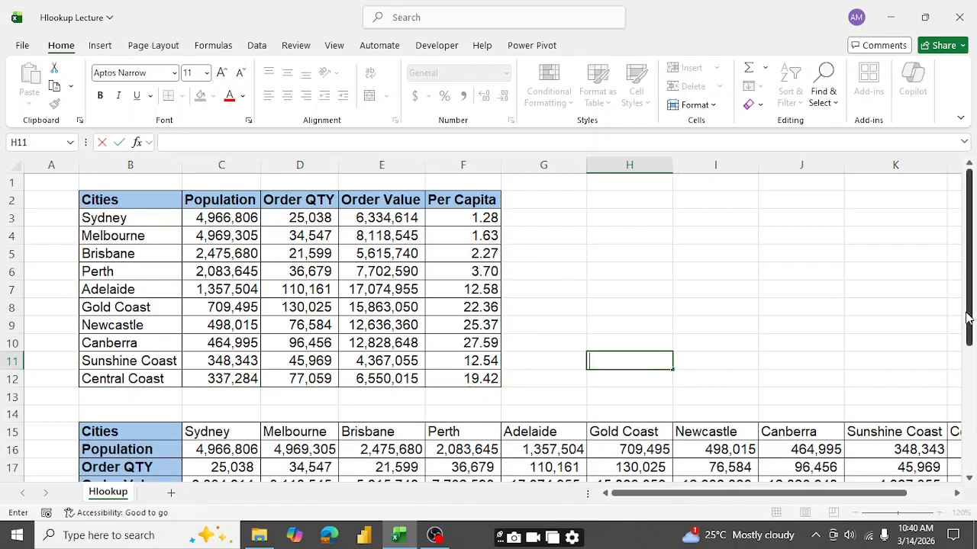
pyautogui.moveTo(974, 321); pyautogui.dragTo(975, 446)
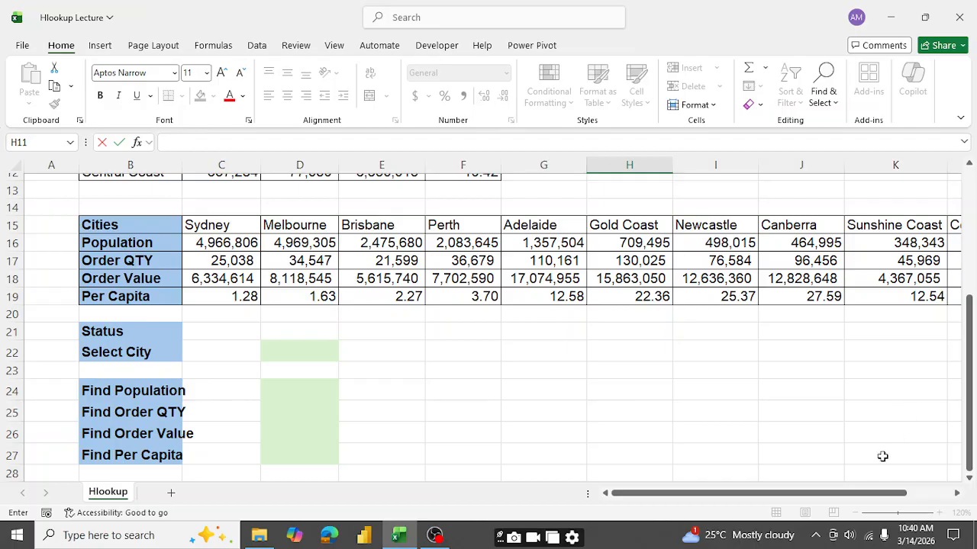
pyautogui.moveTo(810, 500); pyautogui.dragTo(884, 504)
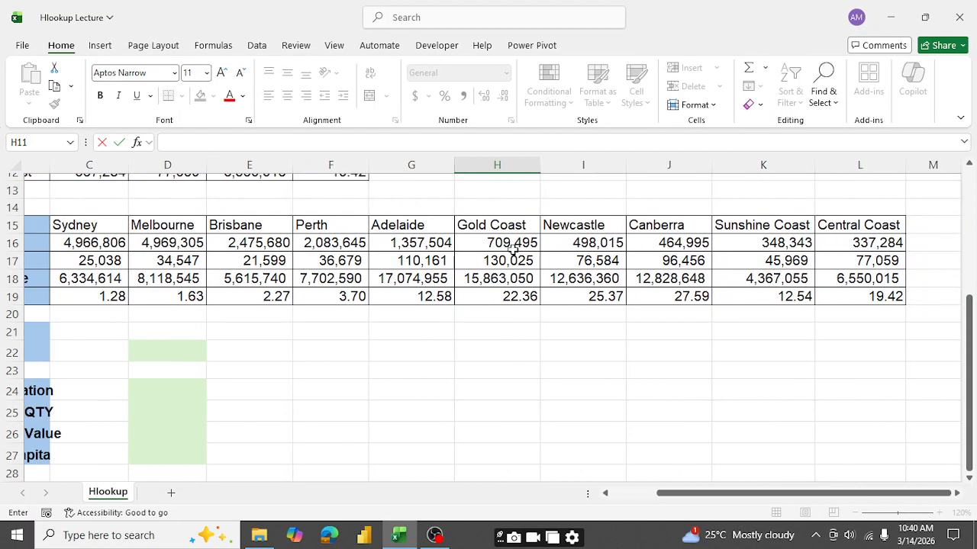
pyautogui.moveTo(785, 497); pyautogui.dragTo(645, 513)
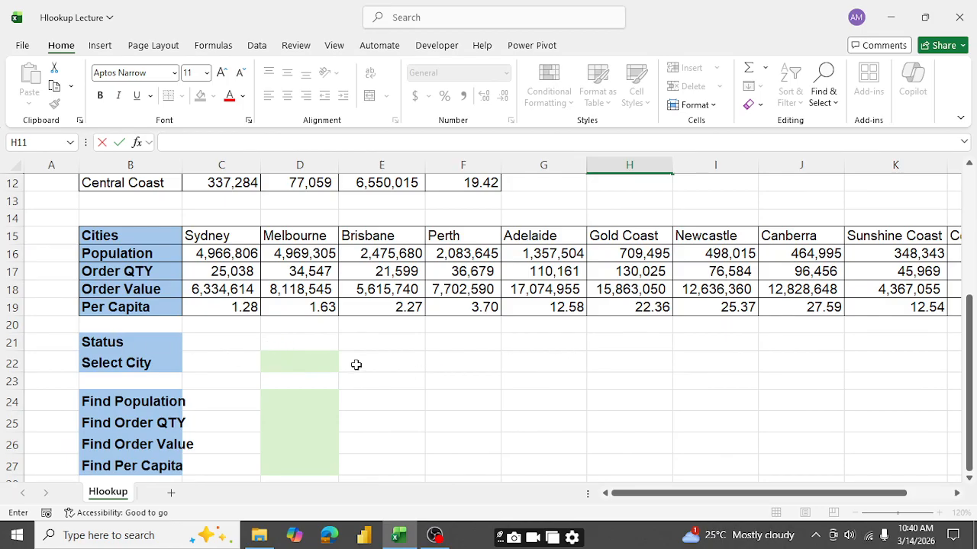
pyautogui.click(309, 341)
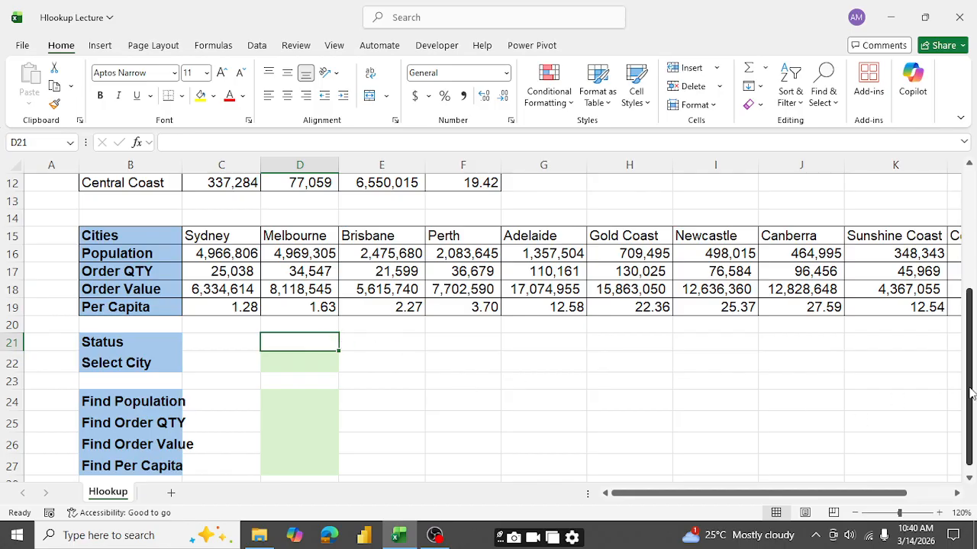
pyautogui.moveTo(967, 393)
pyautogui.mouseDown()
pyautogui.moveTo(973, 282)
pyautogui.moveTo(974, 389)
pyautogui.mouseUp()
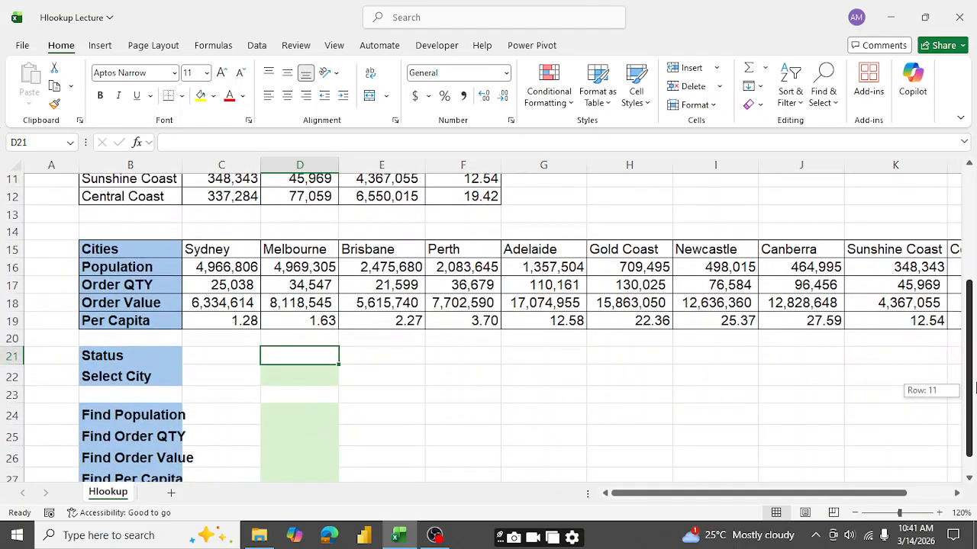
pyautogui.moveTo(974, 389); pyautogui.dragTo(974, 399)
# Step: Add list data validation to the Select City cell D22, using the city names in =$B$3:$B$12 as the source
pyautogui.click(326, 356)
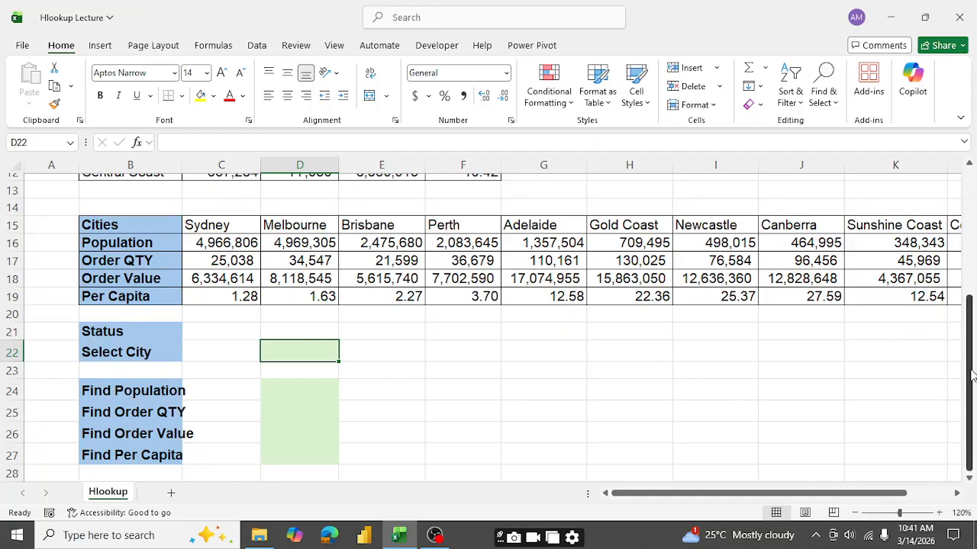
pyautogui.moveTo(972, 373); pyautogui.dragTo(971, 235)
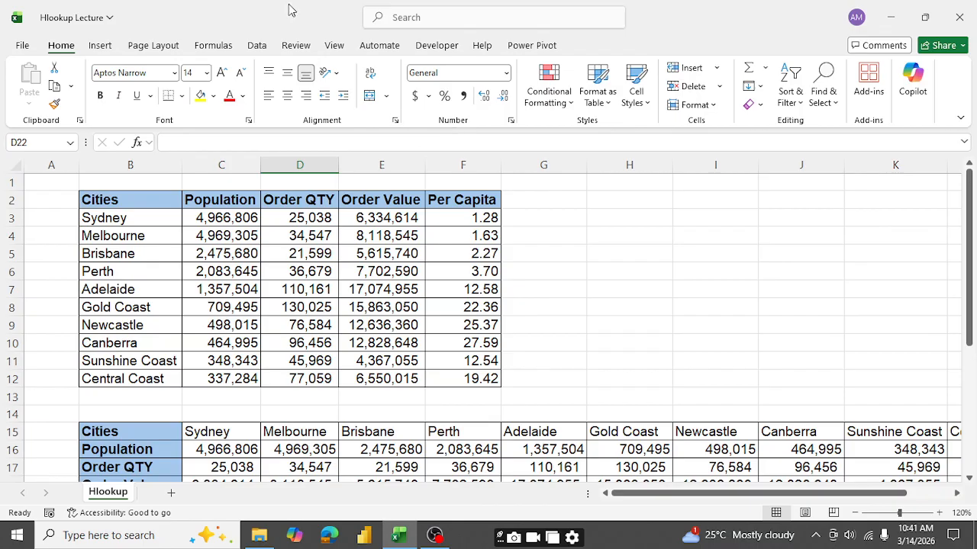
pyautogui.click(257, 47)
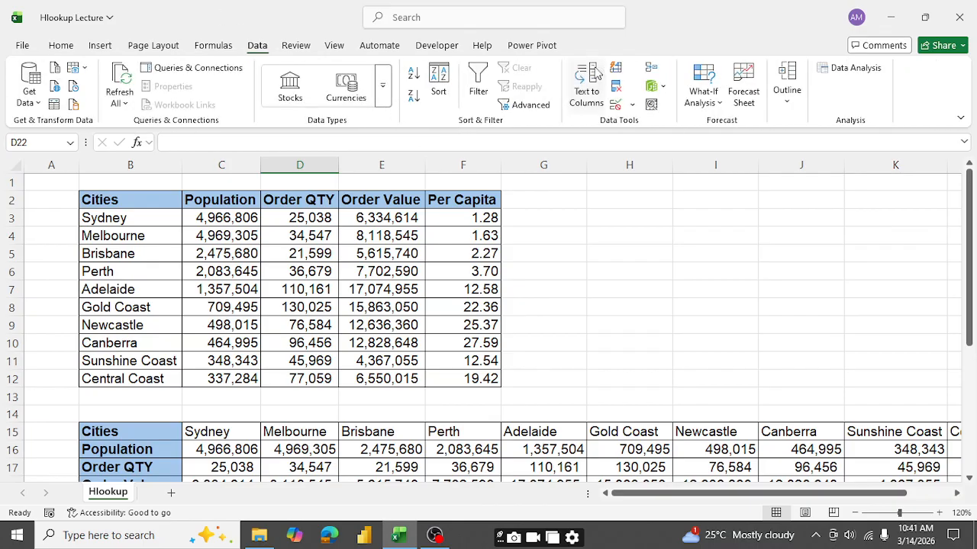
pyautogui.click(619, 112)
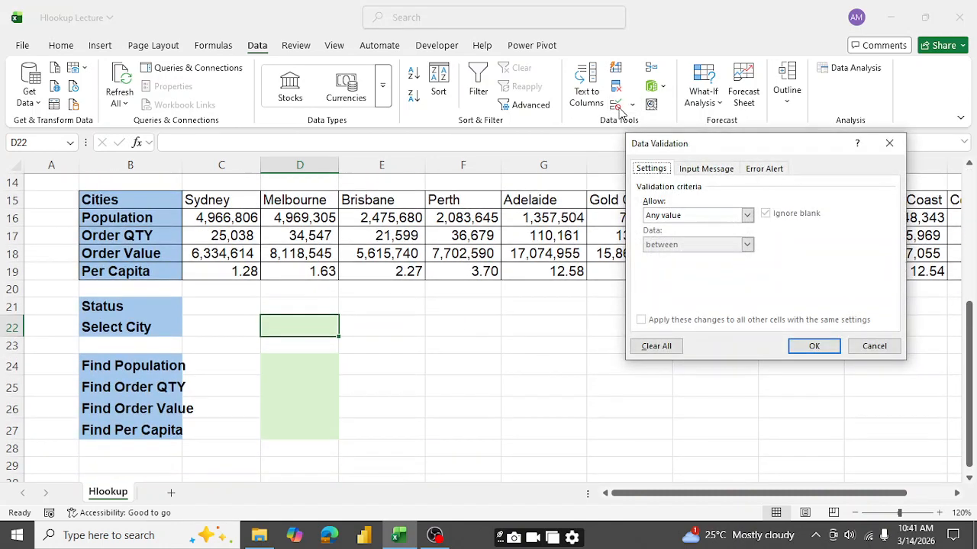
pyautogui.click(747, 215)
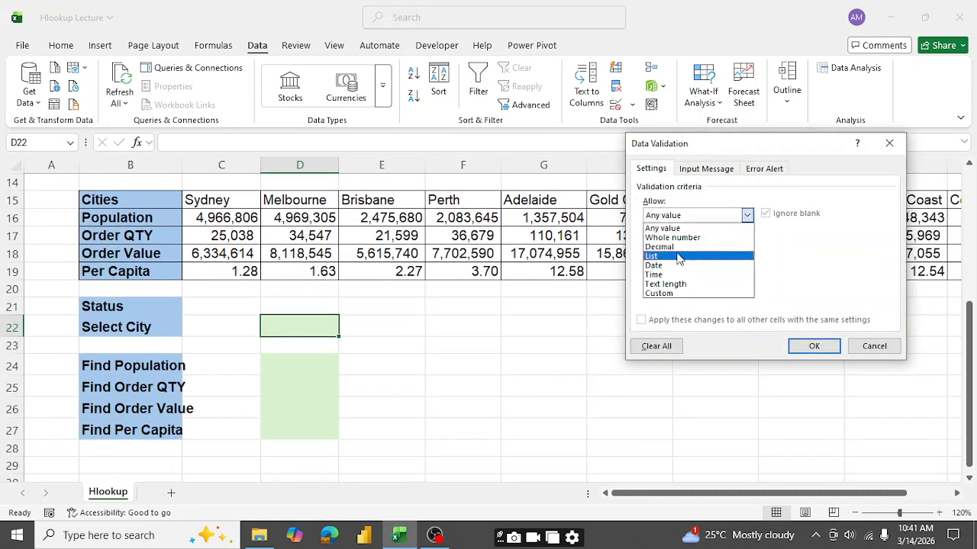
pyautogui.click(677, 257)
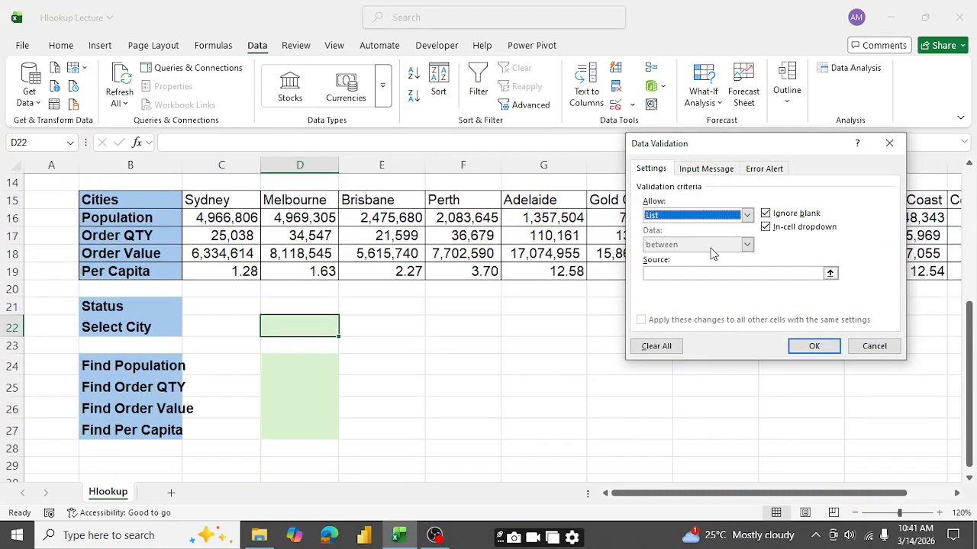
pyautogui.click(818, 273)
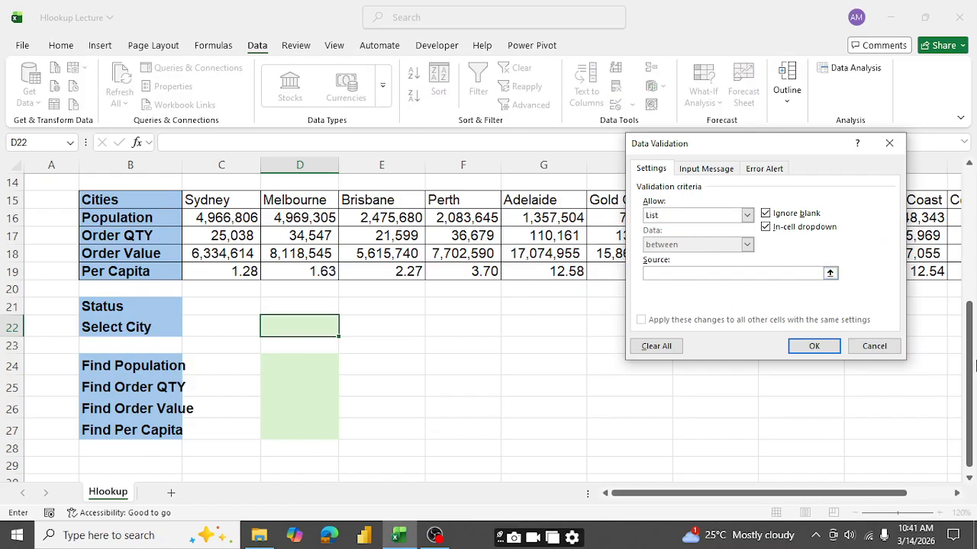
pyautogui.moveTo(974, 365); pyautogui.dragTo(944, 211)
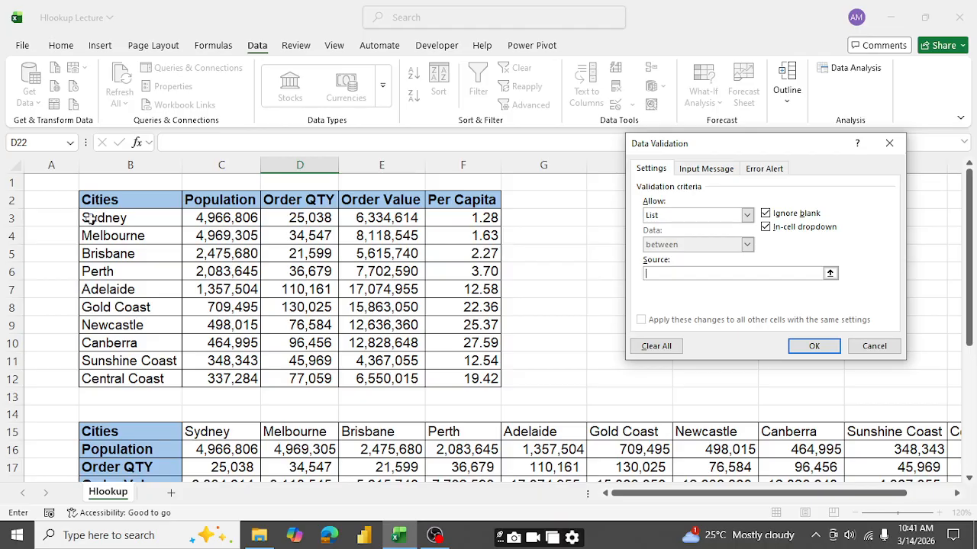
pyautogui.moveTo(89, 220); pyautogui.dragTo(107, 376)
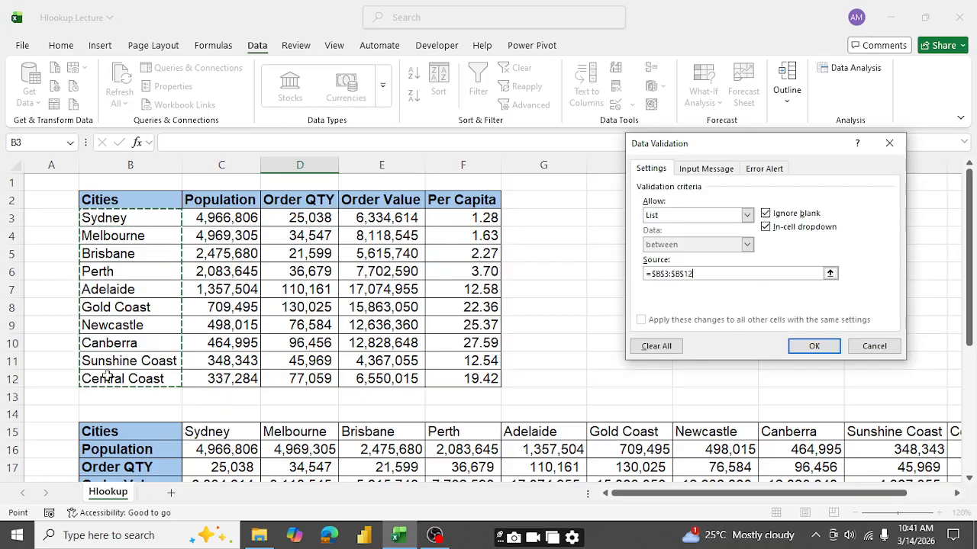
pyautogui.click(815, 347)
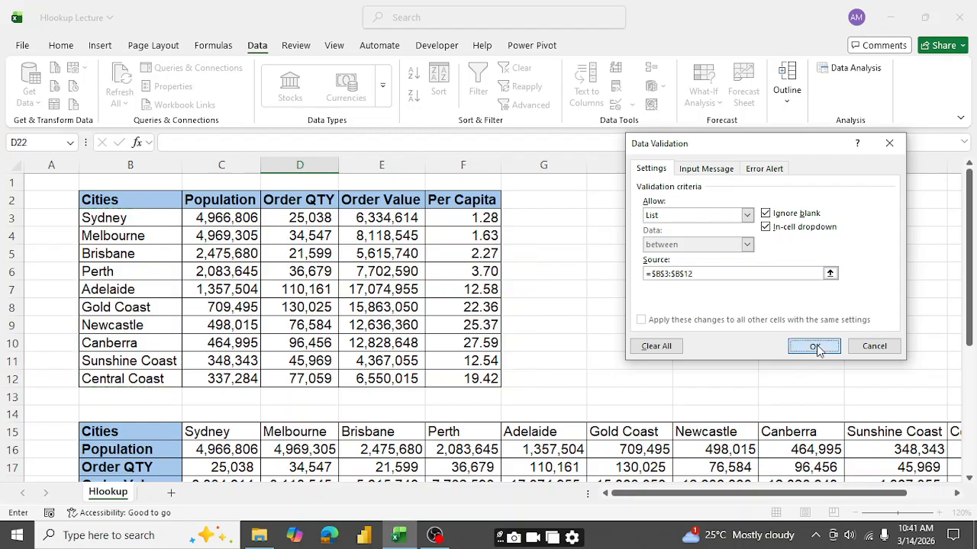
# Step: Begin an HLOOKUP formula in the Find Population cell D24
pyautogui.moveTo(972, 289); pyautogui.dragTo(963, 420)
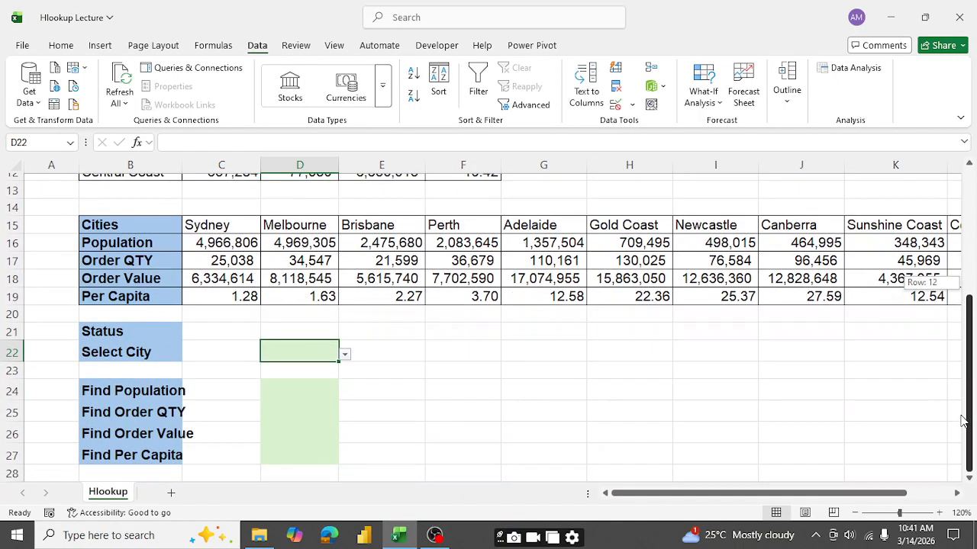
pyautogui.click(295, 391)
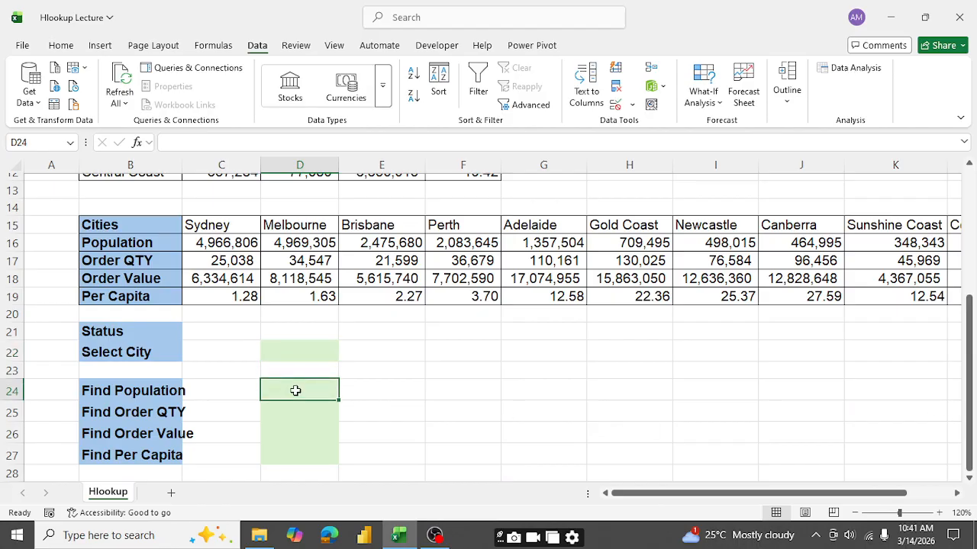
pyautogui.write('=')
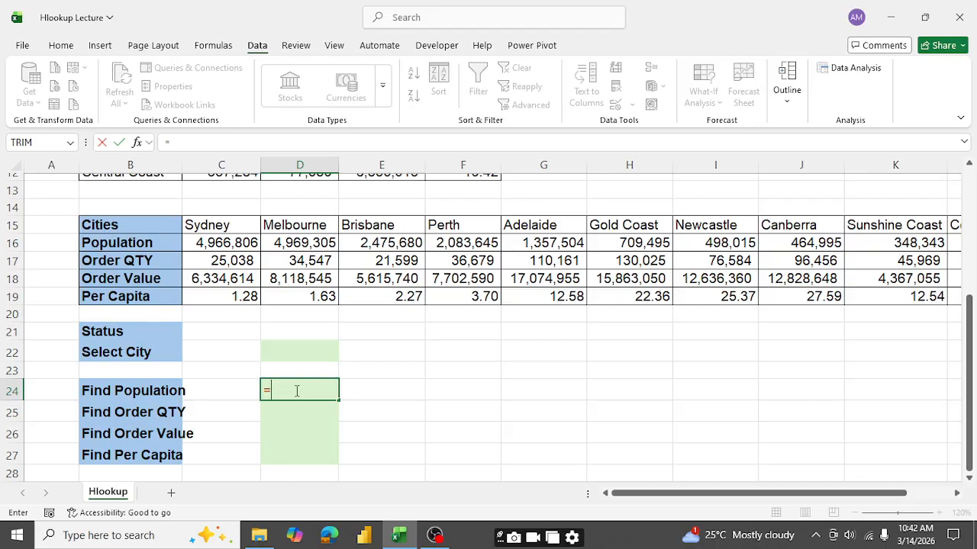
pyautogui.write('H')
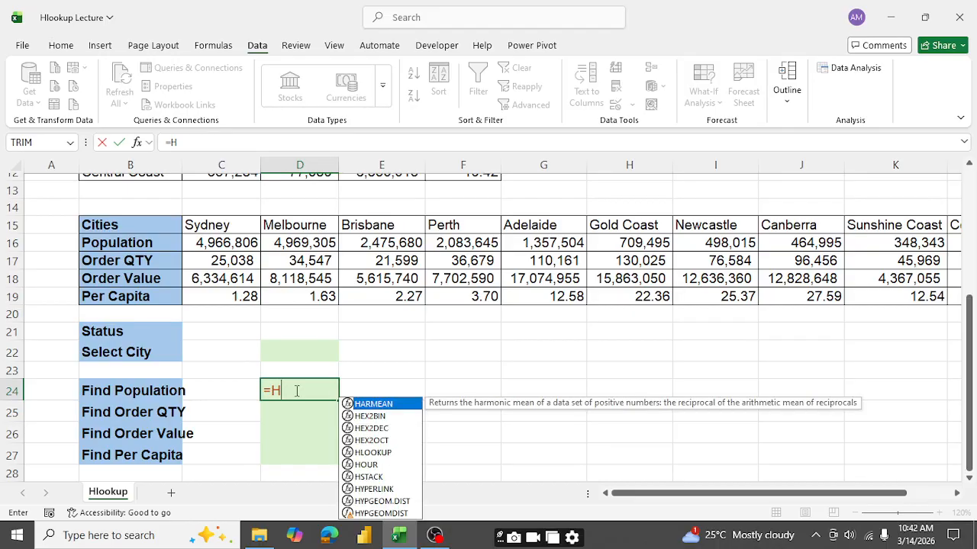
pyautogui.write('lo')
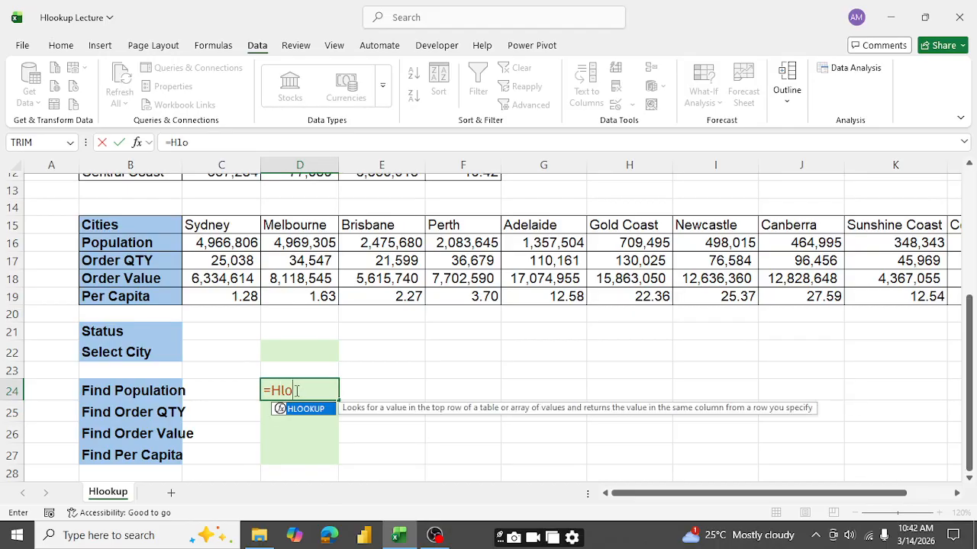
pyautogui.press('Tab')
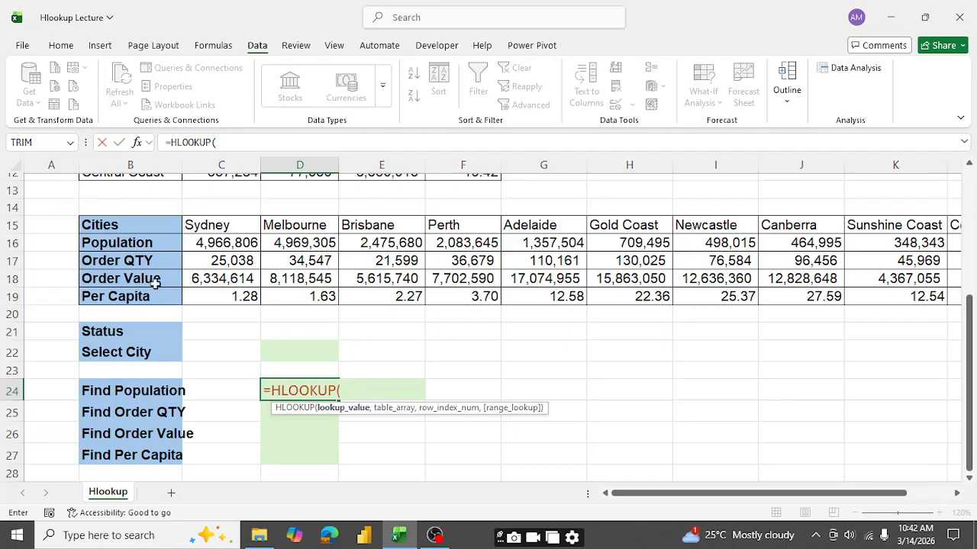
# Step: Add the transposed table range B15:L19 to the D24 HLOOKUP formula and make it the absolute reference $B$15:$L$19
pyautogui.click(109, 225)
pyautogui.moveTo(109, 225); pyautogui.dragTo(865, 297)
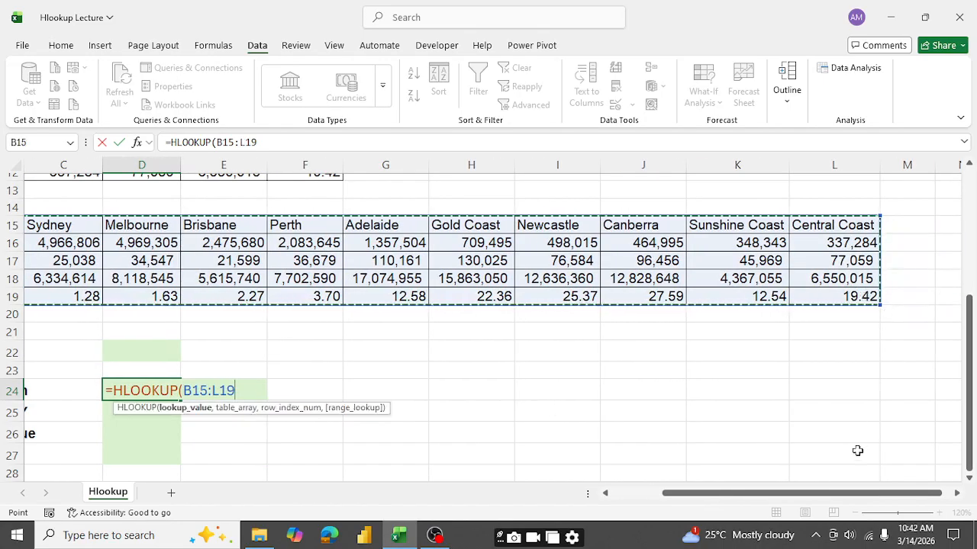
pyautogui.moveTo(865, 500); pyautogui.dragTo(678, 496)
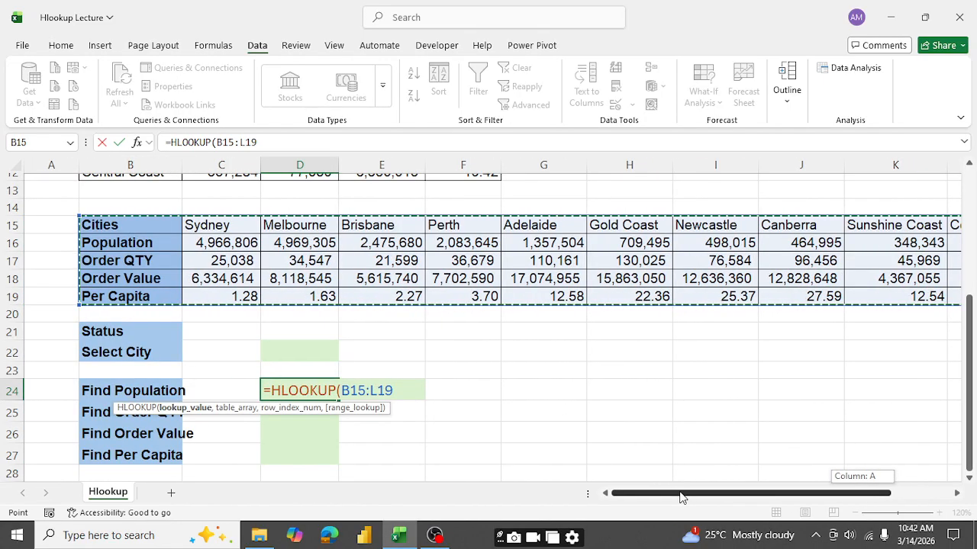
pyautogui.click(340, 402)
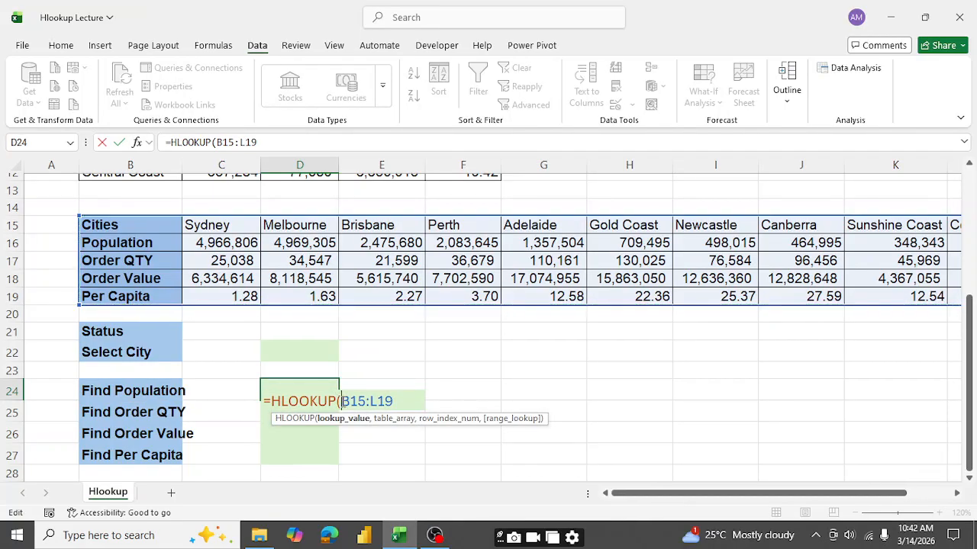
pyautogui.write('$')
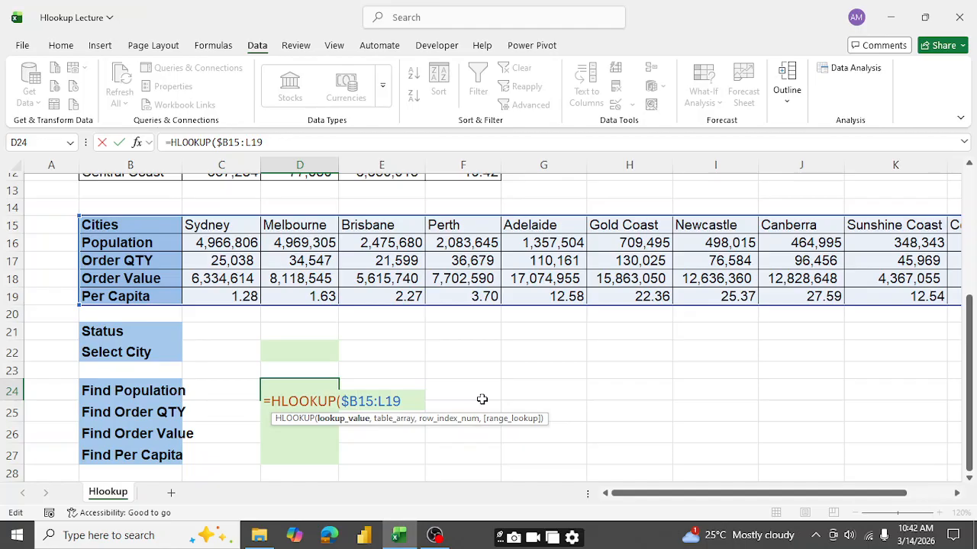
pyautogui.press('Left')
pyautogui.write('$')
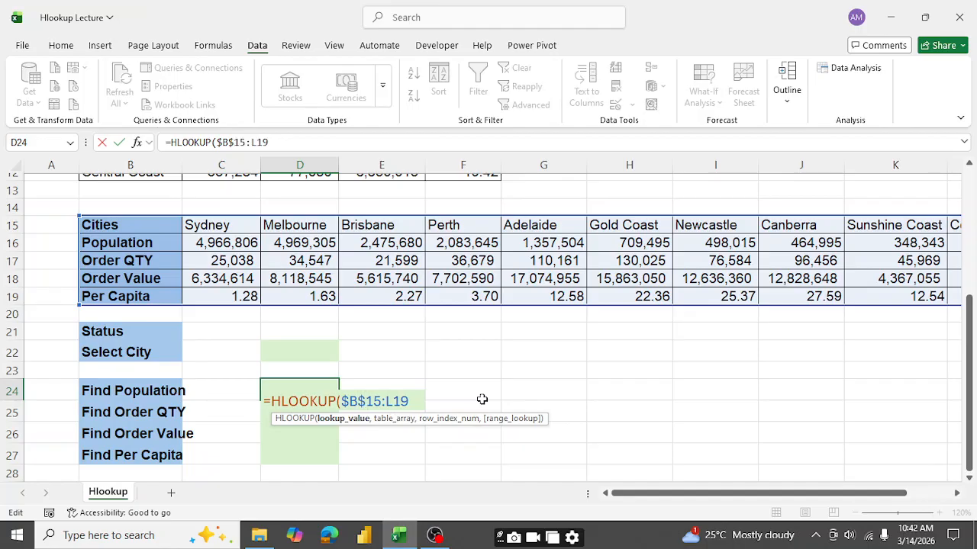
pyautogui.click(386, 405)
pyautogui.write('$L$19')
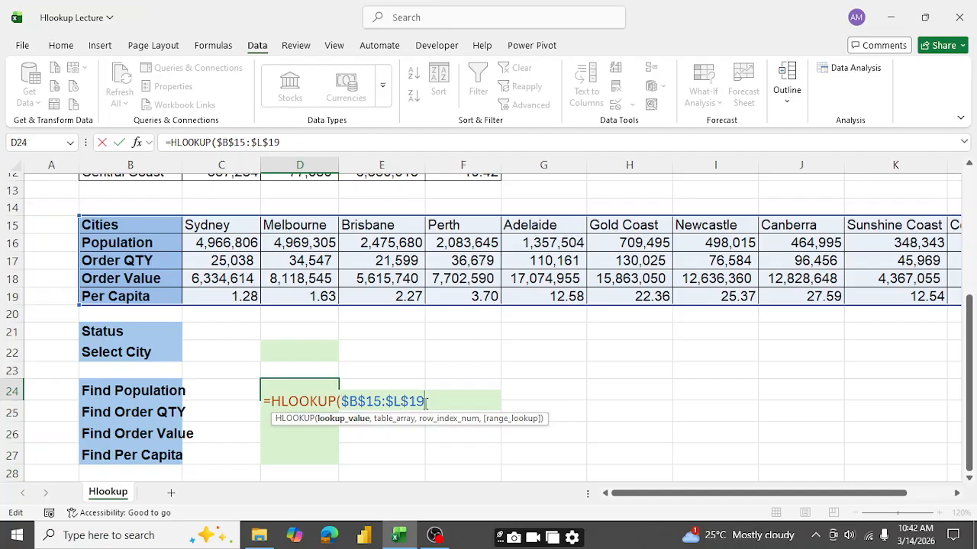
pyautogui.write(',')
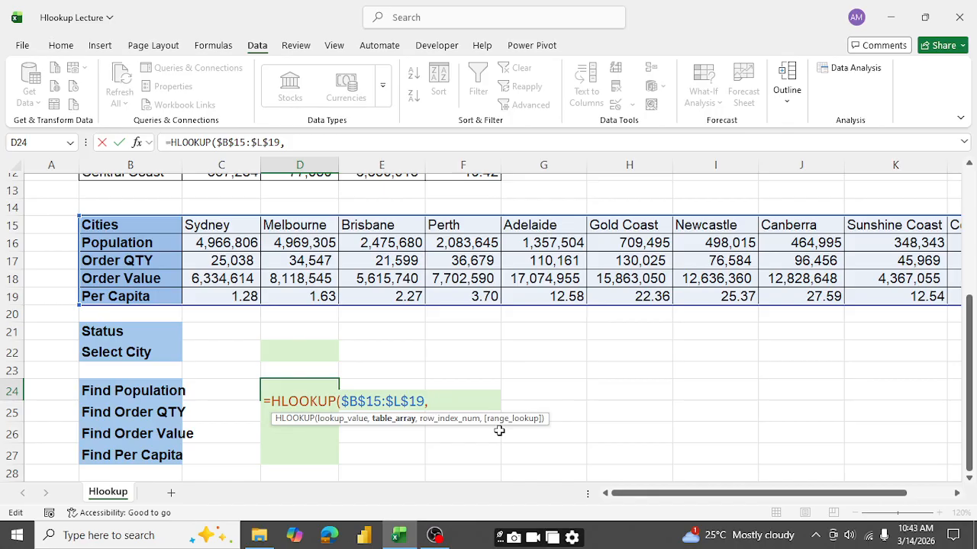
# Step: Remove the trailing comma and cut the $B$15:$L$19 reference out of the HLOOKUP's lookup_value argument in D24
pyautogui.press('BackSpace')
pyautogui.press('BackSpace')
pyautogui.press('BackSpace')
pyautogui.press('BackSpace')
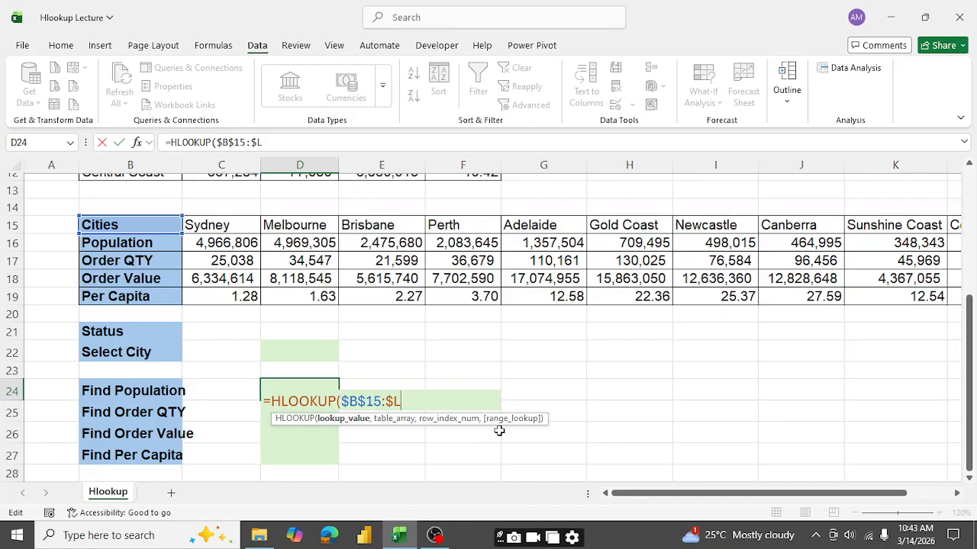
pyautogui.write('$19')
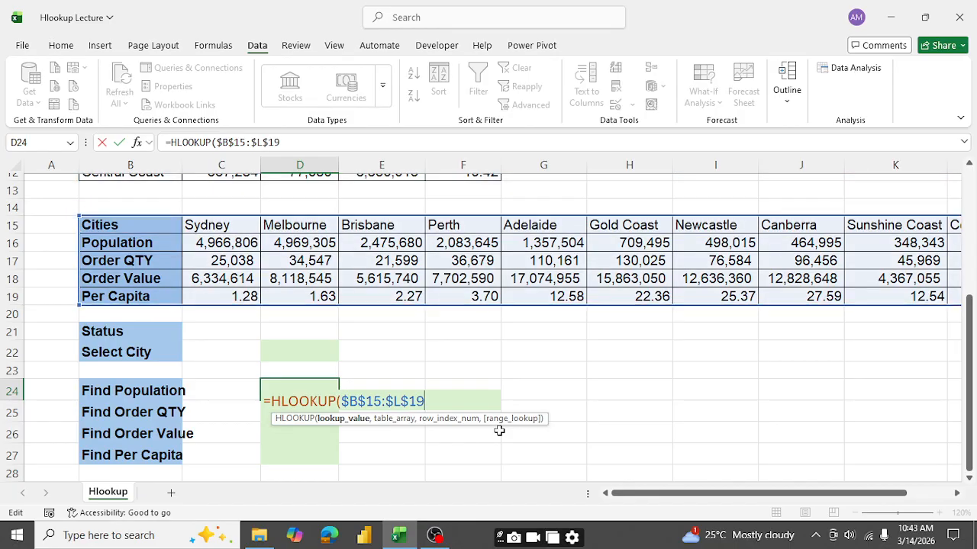
pyautogui.hotkey('shift', 'Left')
pyautogui.hotkey('shift', 'Left')
pyautogui.hotkey('shift', 'Left')
pyautogui.hotkey('shift', 'Left')
pyautogui.hotkey('shift', 'Left')
pyautogui.hotkey('shift', 'Left')
pyautogui.hotkey('shift', 'Left')
pyautogui.hotkey('shift', 'Left')
pyautogui.hotkey('shift', 'Left')
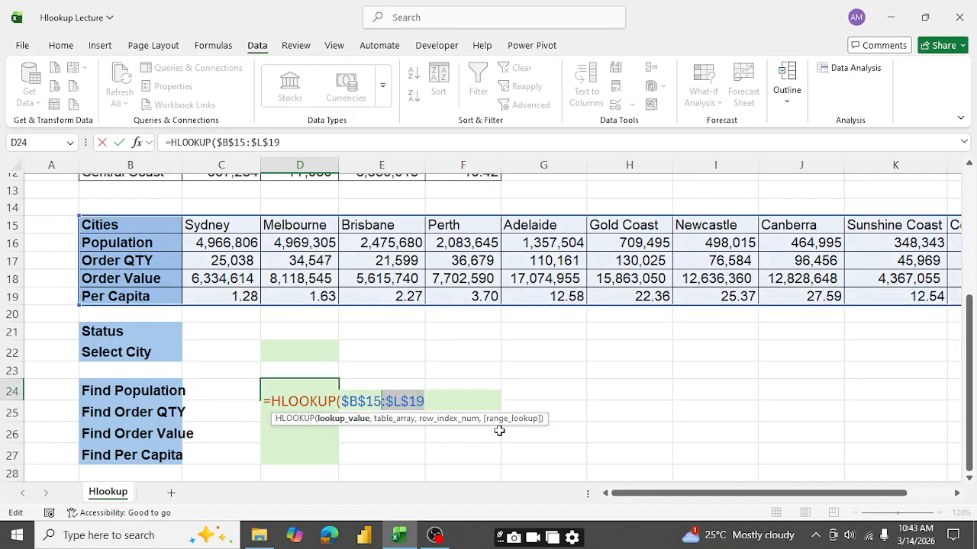
pyautogui.hotkey('shift', 'Left')
pyautogui.hotkey('shift', 'Left')
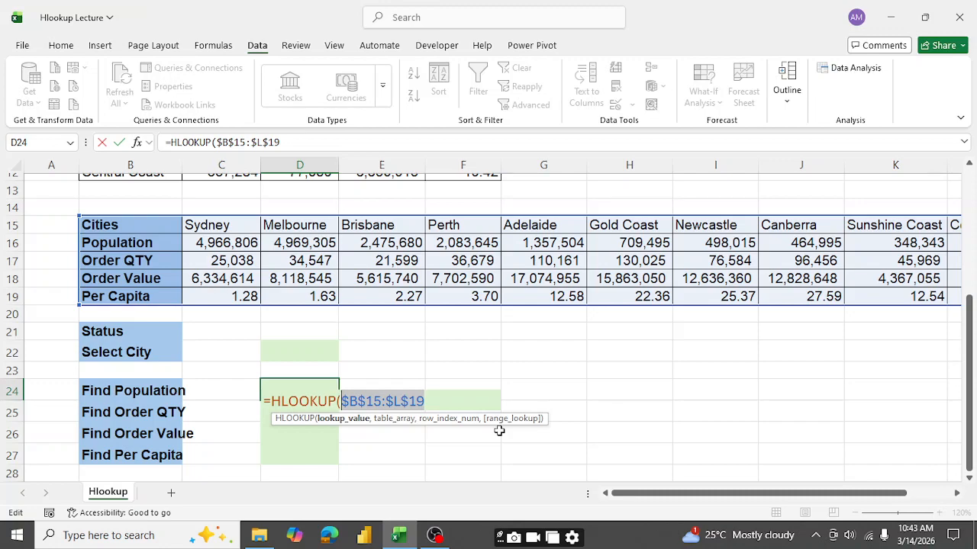
pyautogui.press('BackSpace')
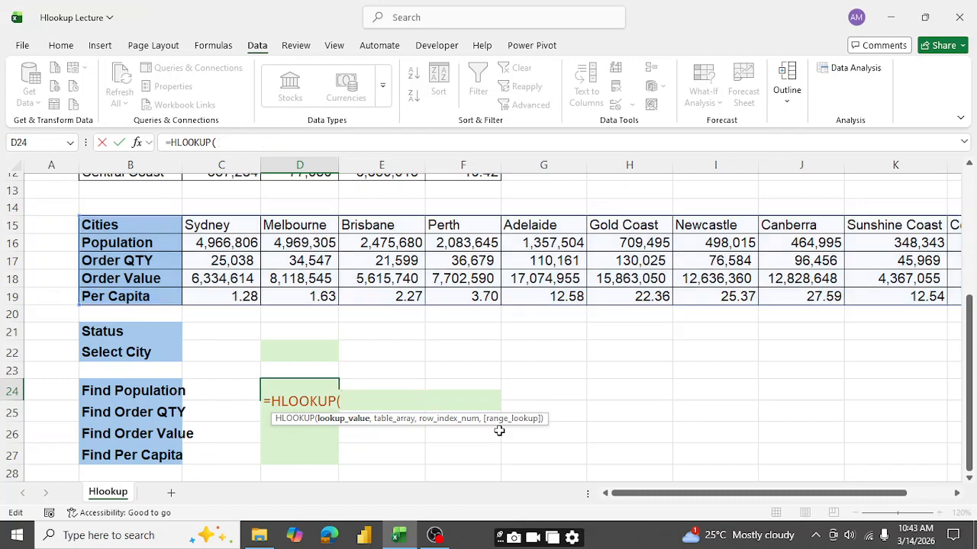
# Step: Complete the Find Population formula in D24 as =HLOOKUP(D22,$B$15:$L$19,2,FALSE), pasting the cut range as the table array
pyautogui.click(303, 357)
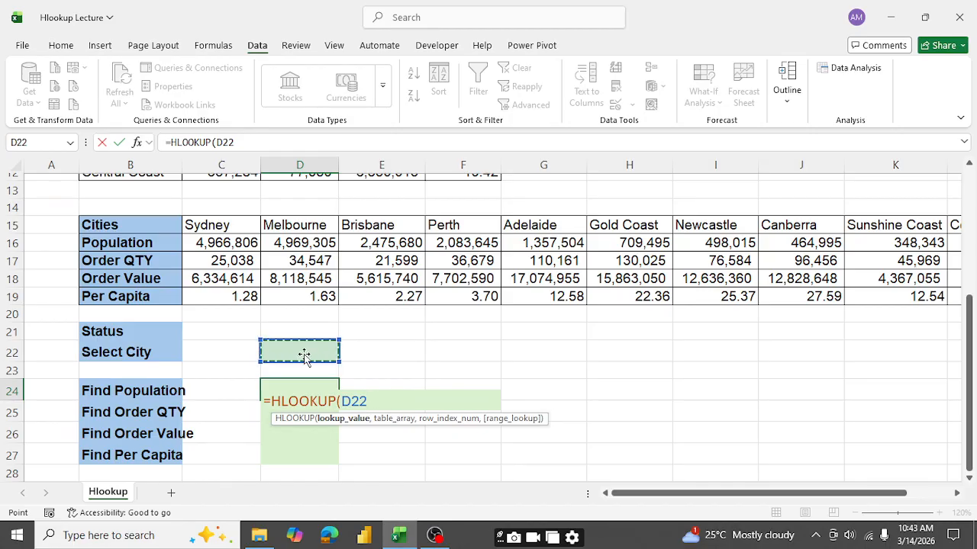
pyautogui.write(',')
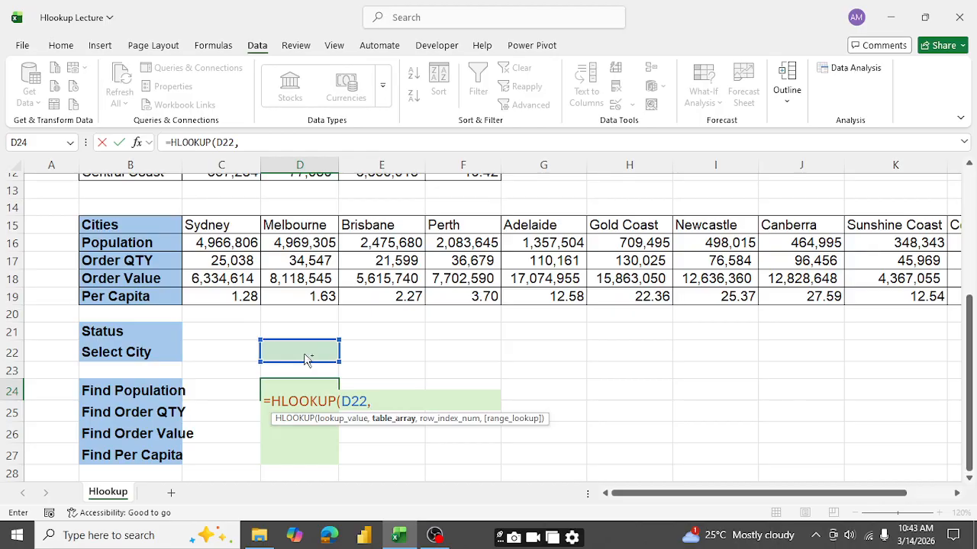
pyautogui.hotkey('ctrl', 'v')
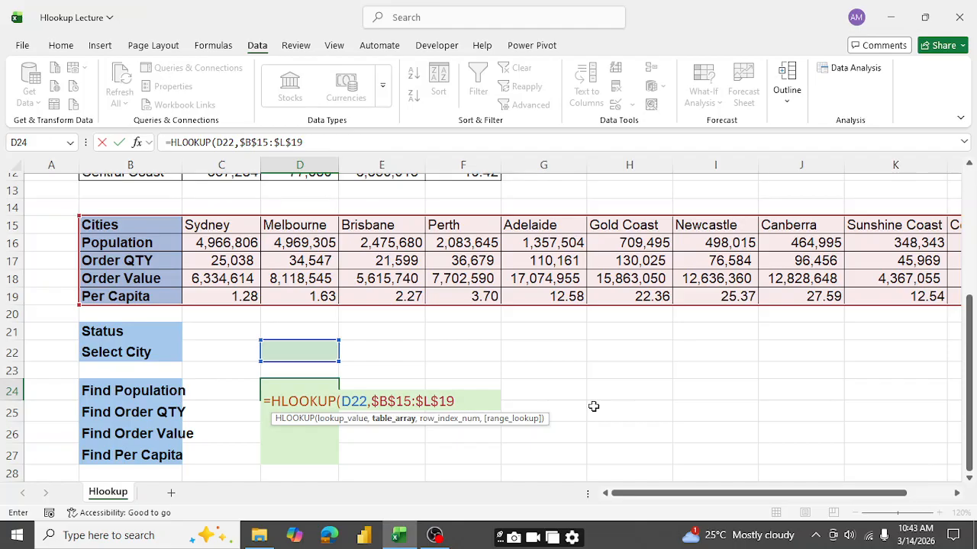
pyautogui.write(',')
pyautogui.write('2,')
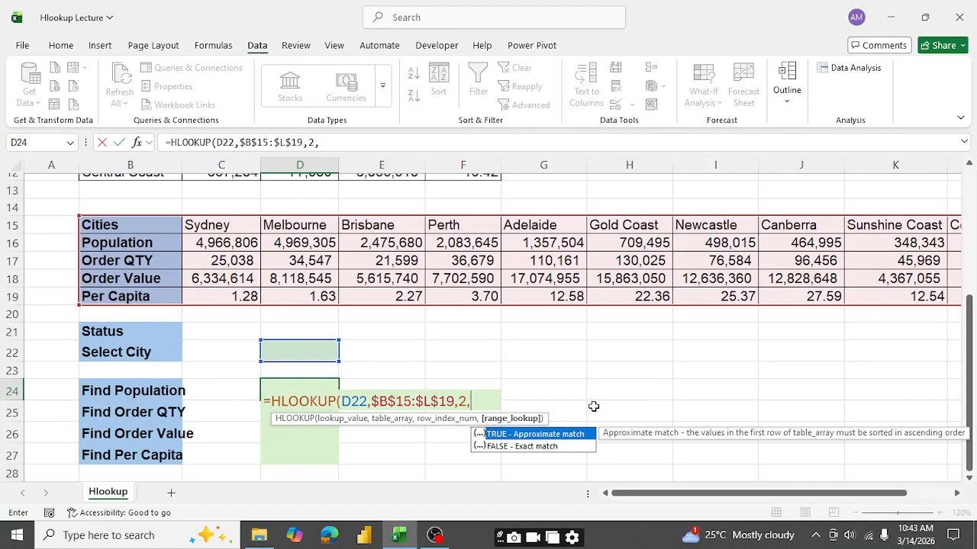
pyautogui.click(535, 445)
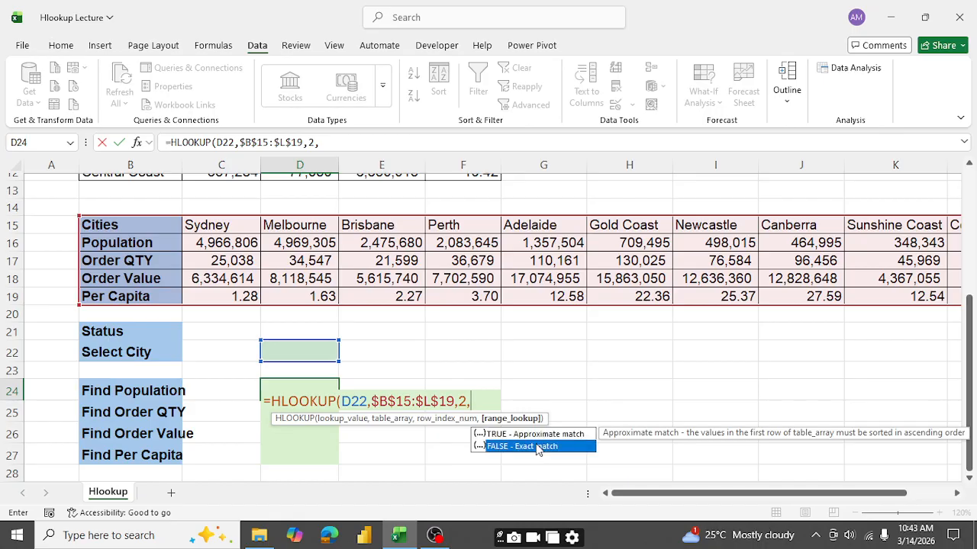
pyautogui.doubleClick(536, 445)
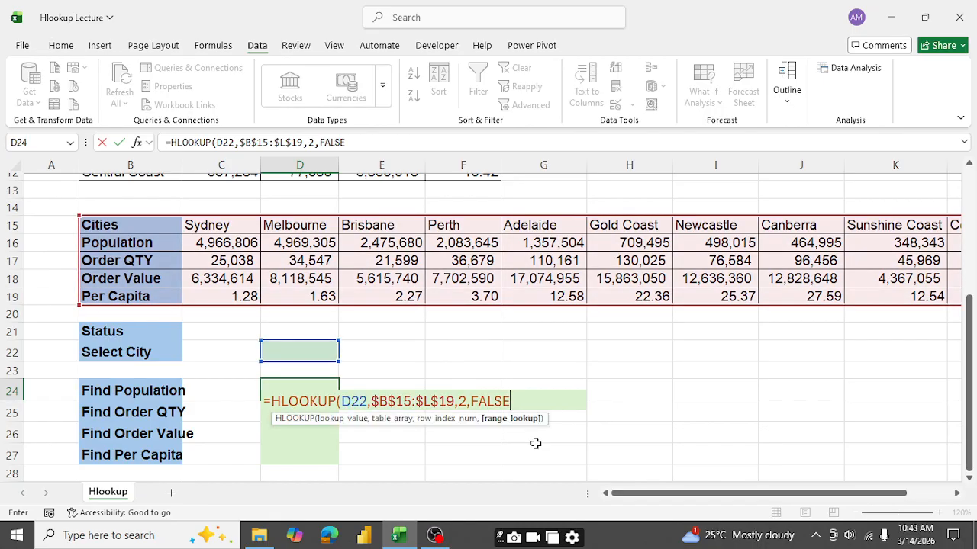
pyautogui.write(')')
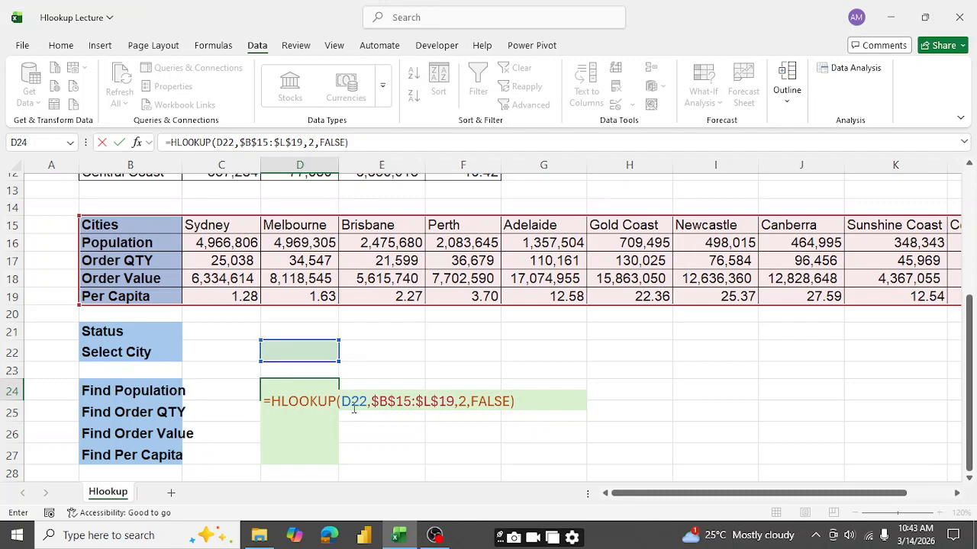
pyautogui.press('Return')
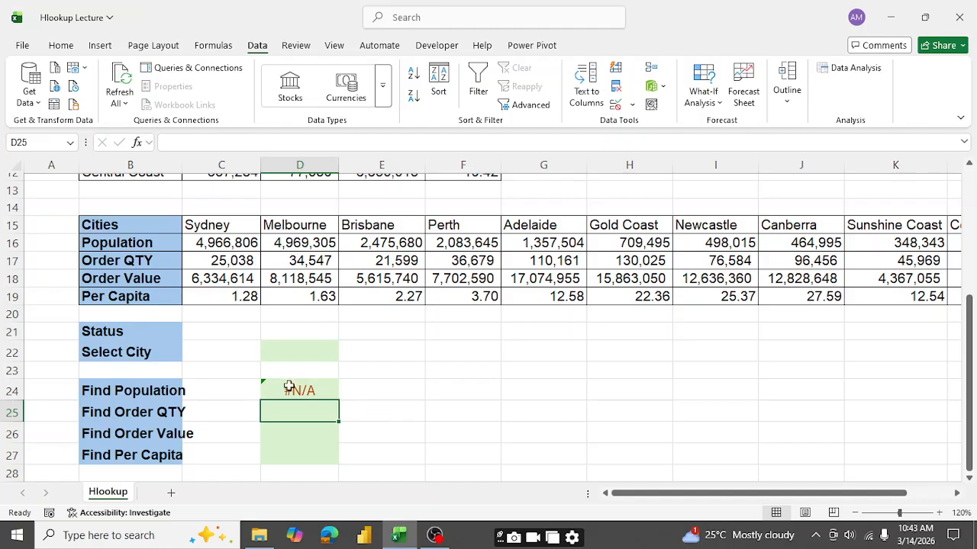
# Step: Choose Brisbane as the city in the Select City cell D22 and check the Find Population formula in D24
pyautogui.click(325, 348)
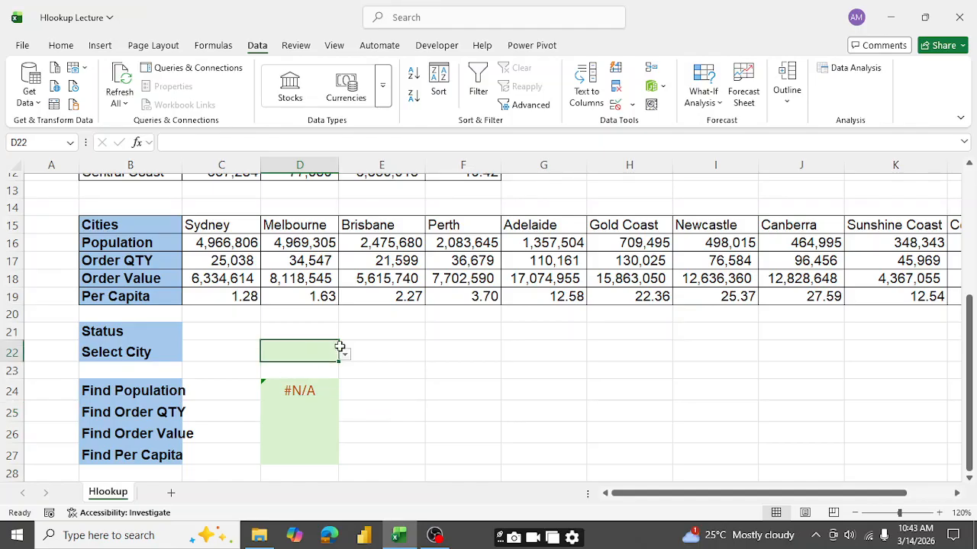
pyautogui.click(347, 356)
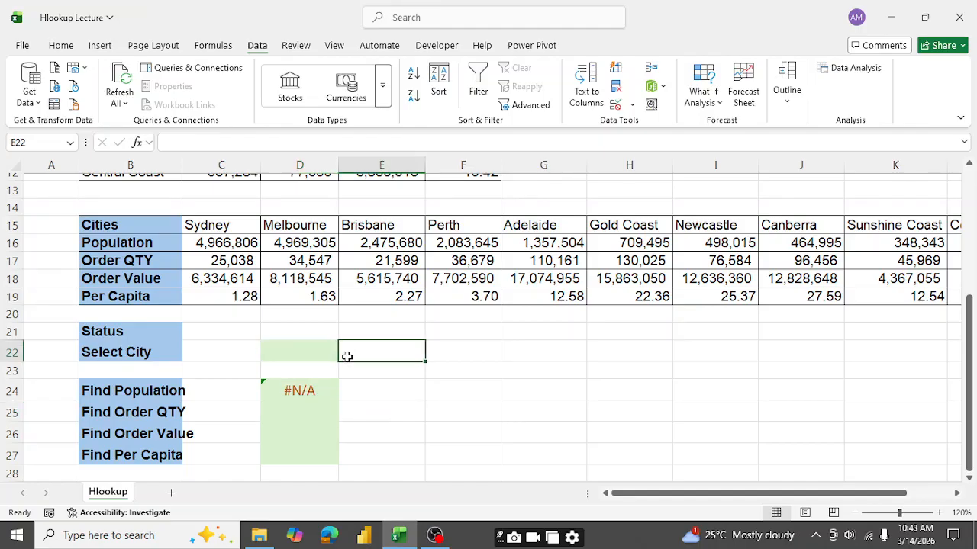
pyautogui.click(280, 358)
pyautogui.click(343, 356)
pyautogui.click(313, 353)
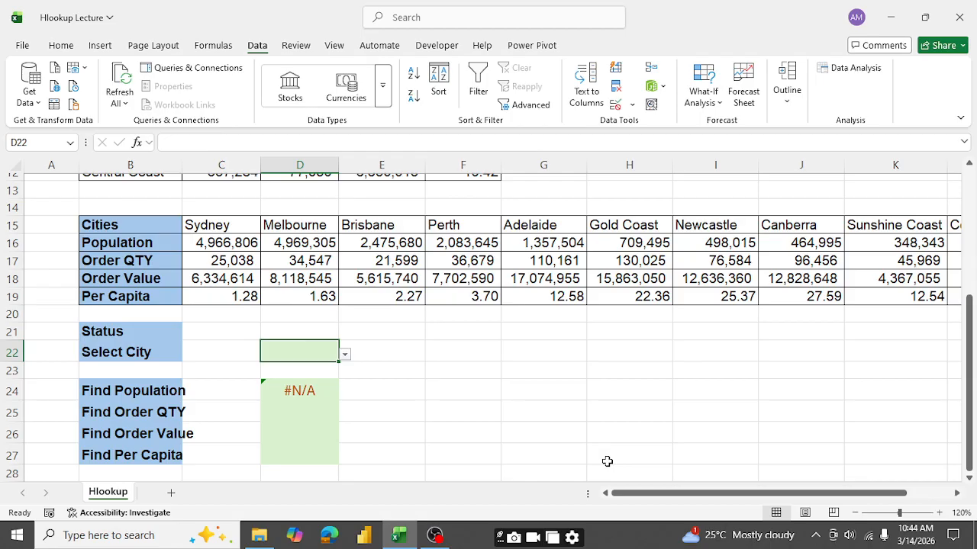
pyautogui.write('Bris')
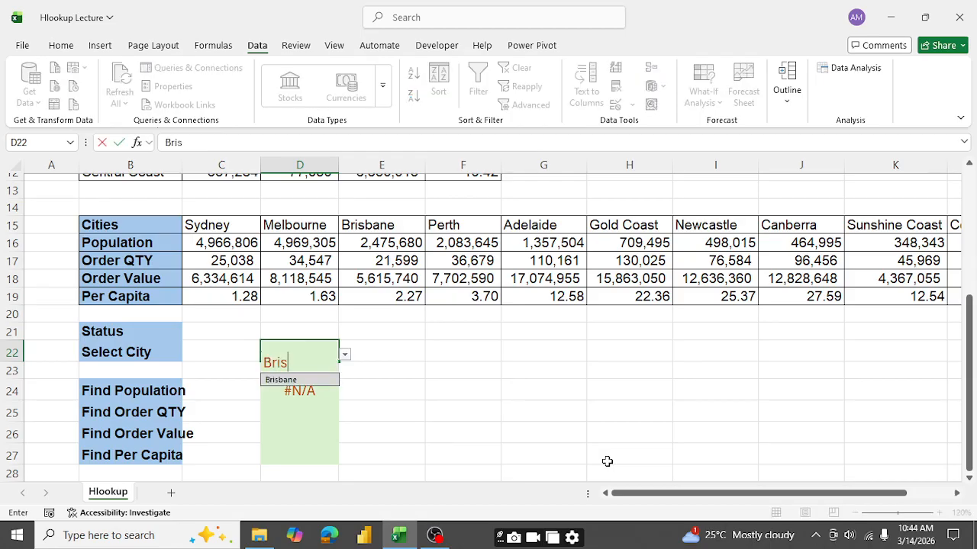
pyautogui.click(305, 380)
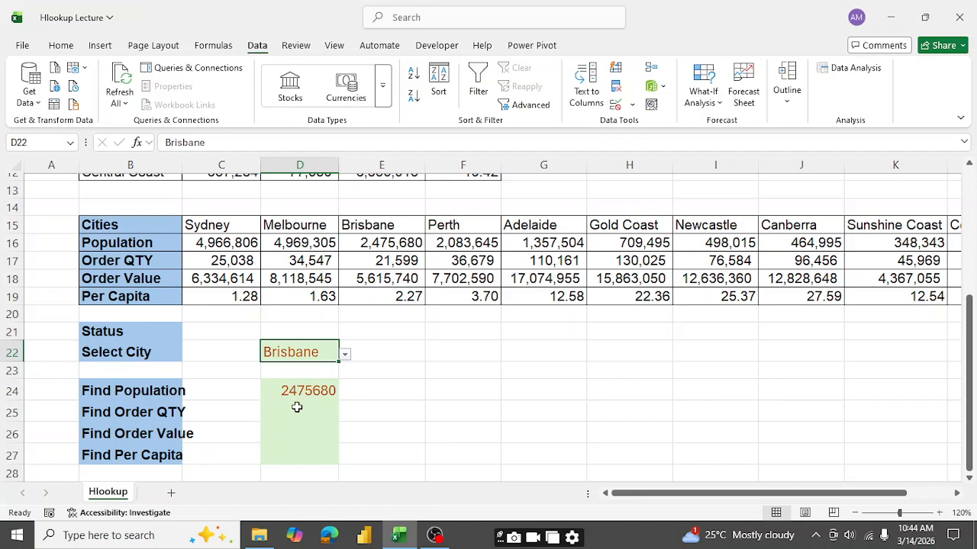
pyautogui.press('Down')
pyautogui.press('Down')
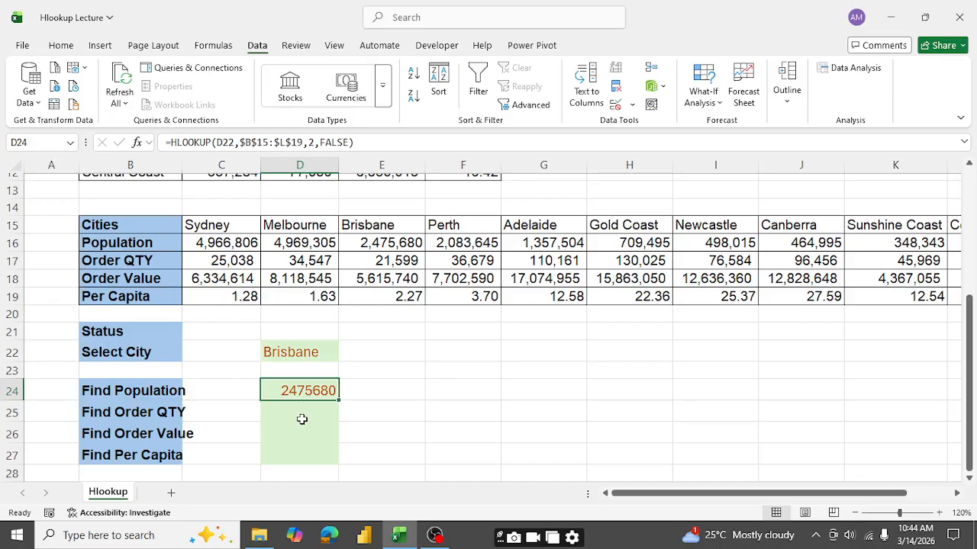
# Step: Start an HLOOKUP formula in the Find Order QTY cell D25 with the selected city as the absolute lookup value $D$22
pyautogui.click(300, 420)
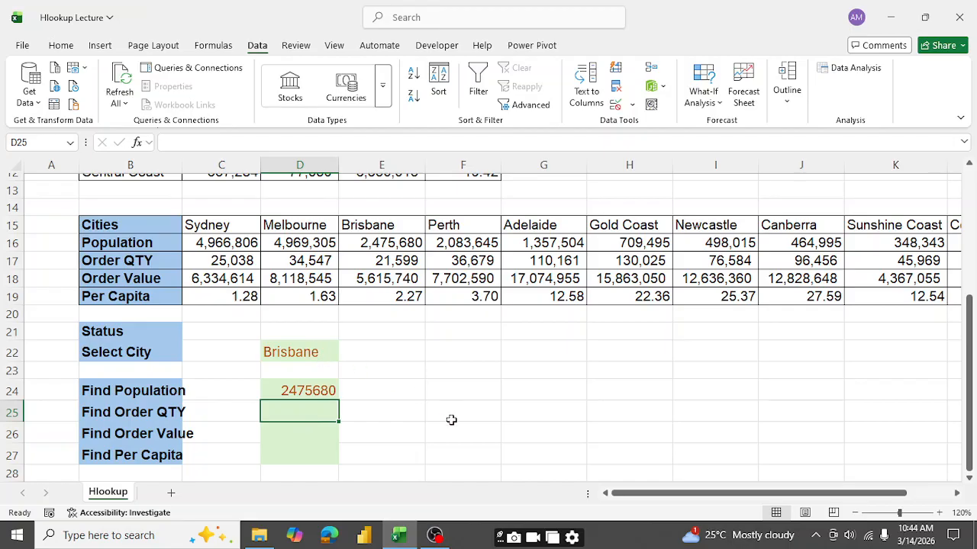
pyautogui.write('=')
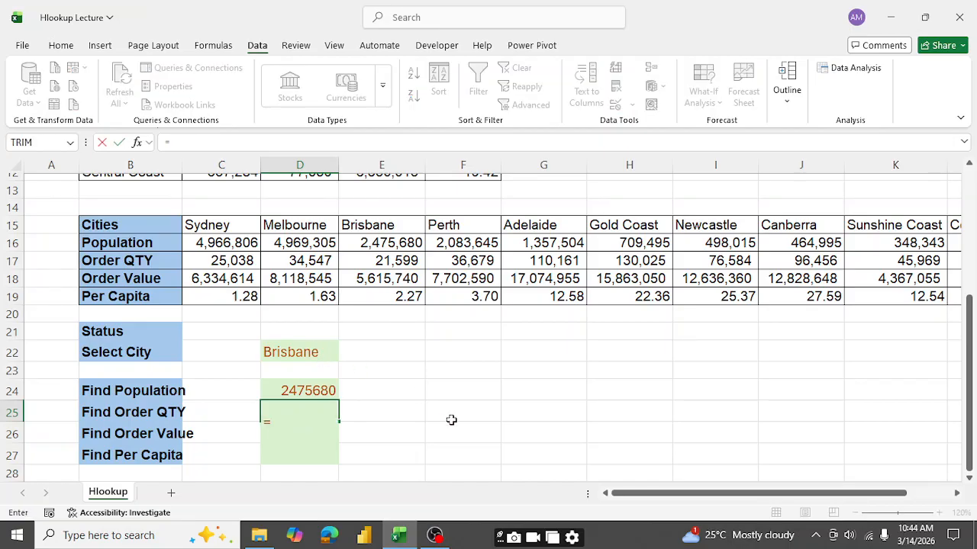
pyautogui.write('Hl')
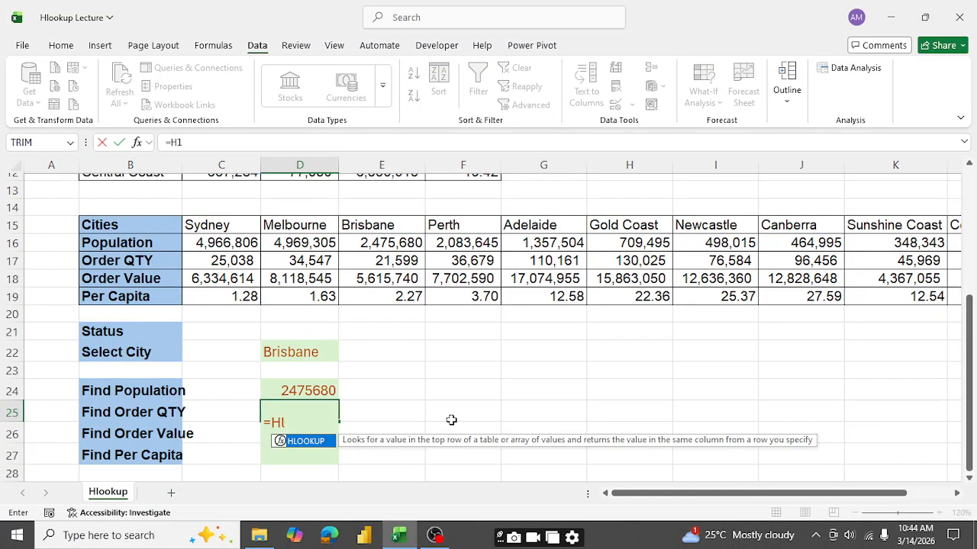
pyautogui.press('Tab')
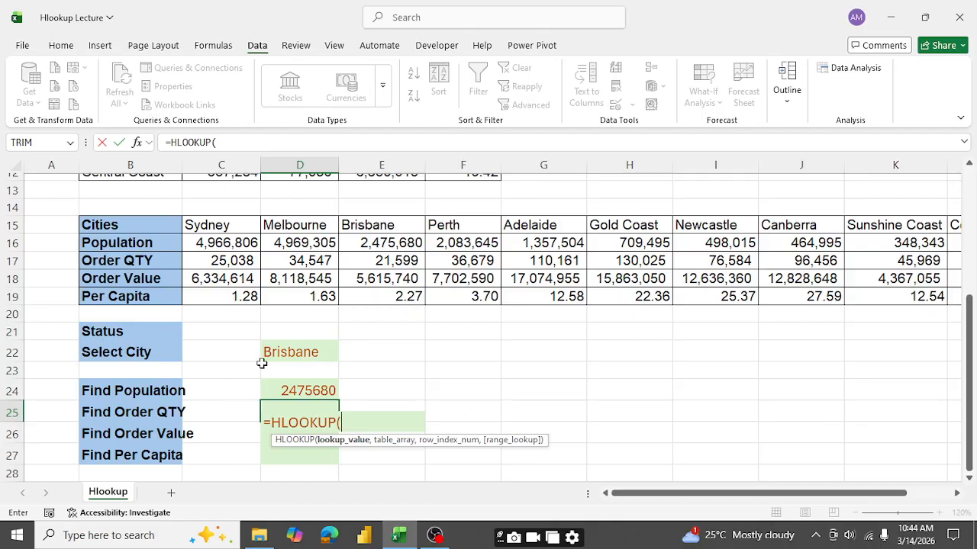
pyautogui.click(285, 354)
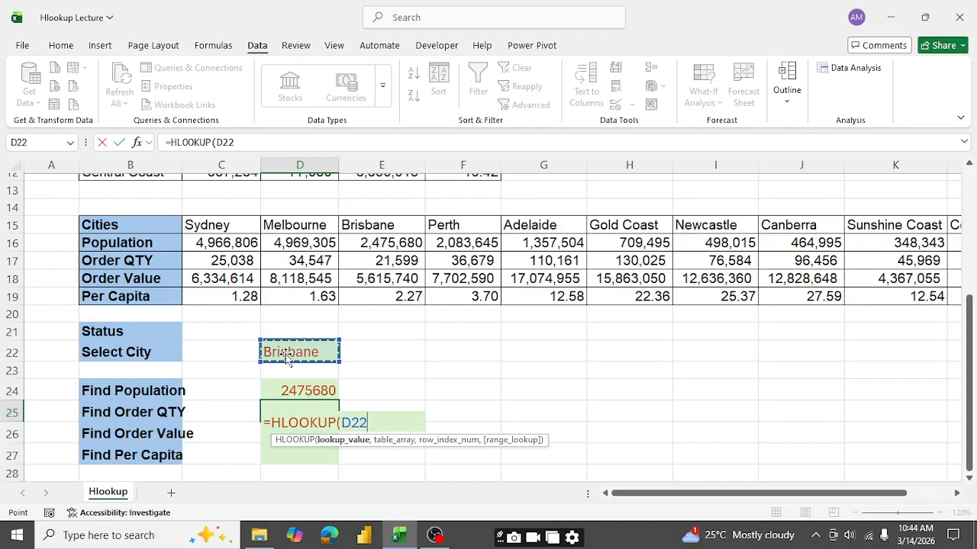
pyautogui.click(341, 423)
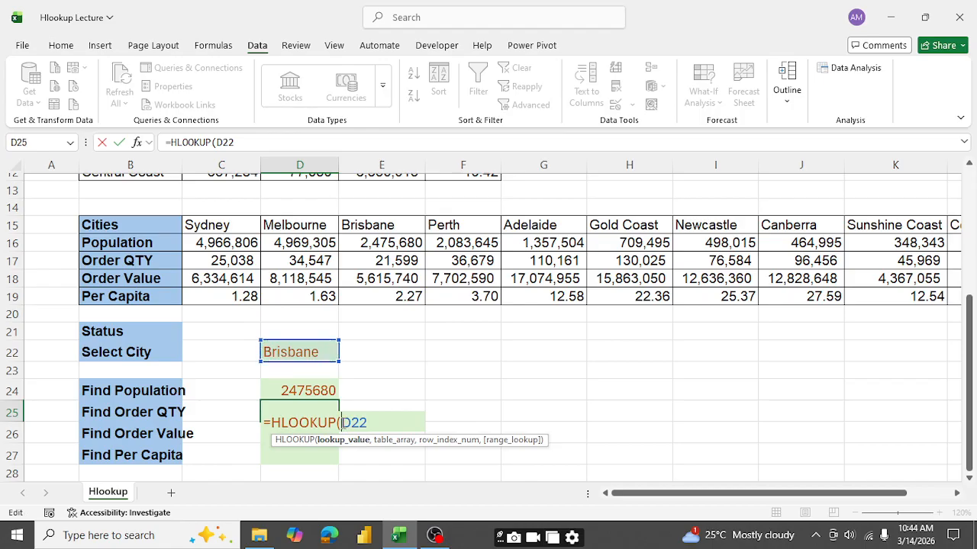
pyautogui.write('$')
pyautogui.click(360, 424)
pyautogui.write('$')
pyautogui.click(386, 424)
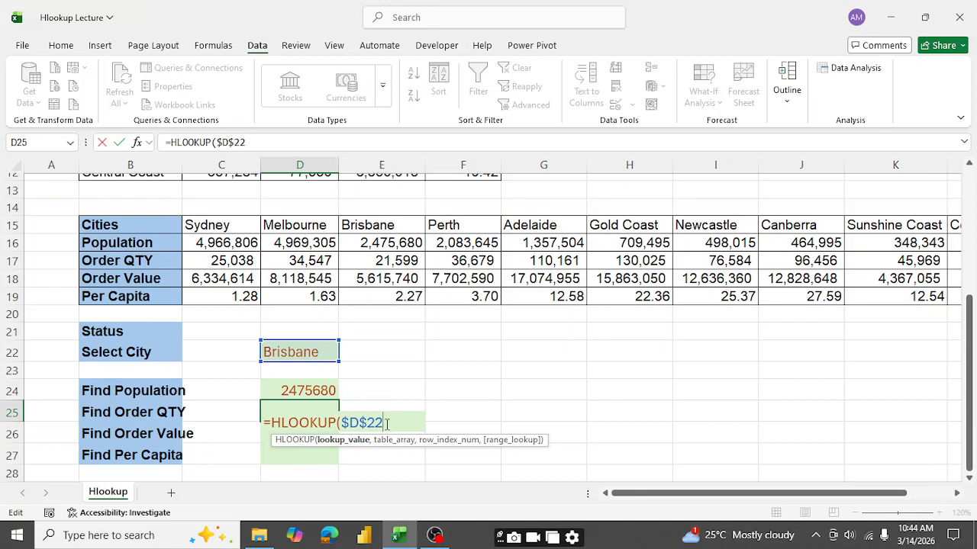
# Step: Complete the D25 HLOOKUP with table array $B$15:$L$19, row index 3 and FALSE for an exact match
pyautogui.write(',')
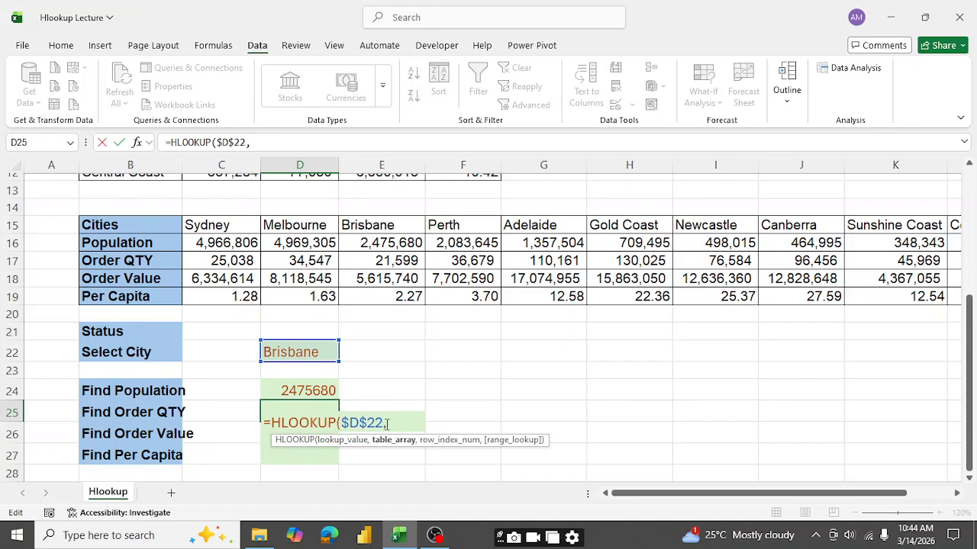
pyautogui.write('$B$15:$L$19')
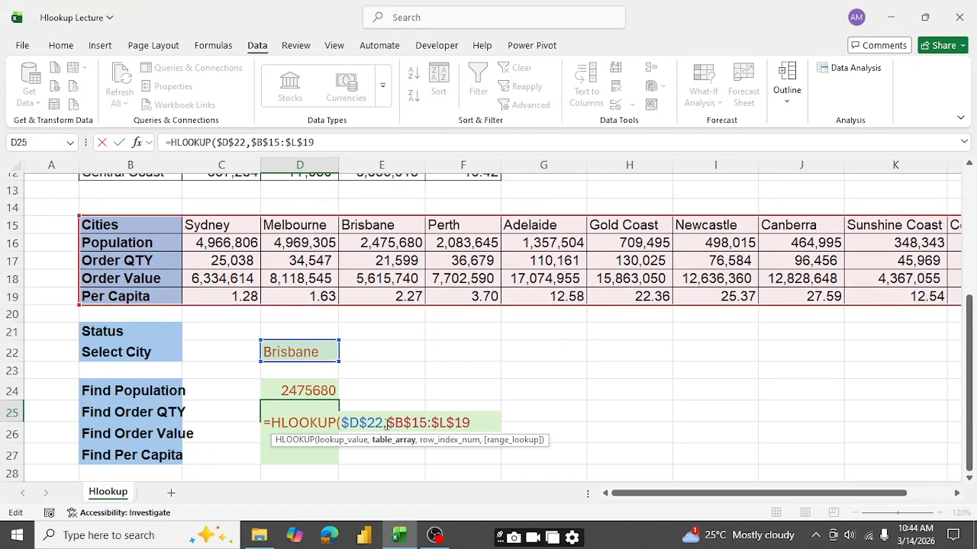
pyautogui.write(',')
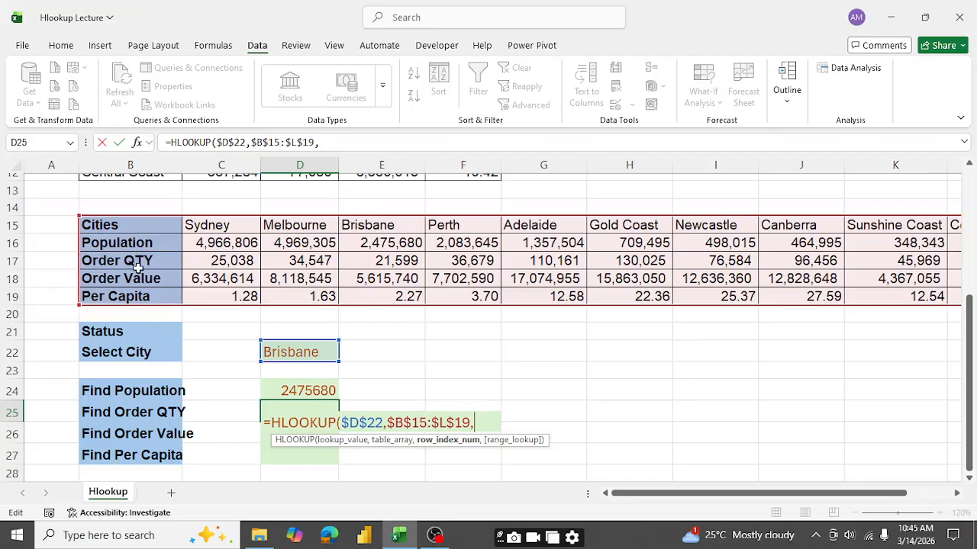
pyautogui.write('3,')
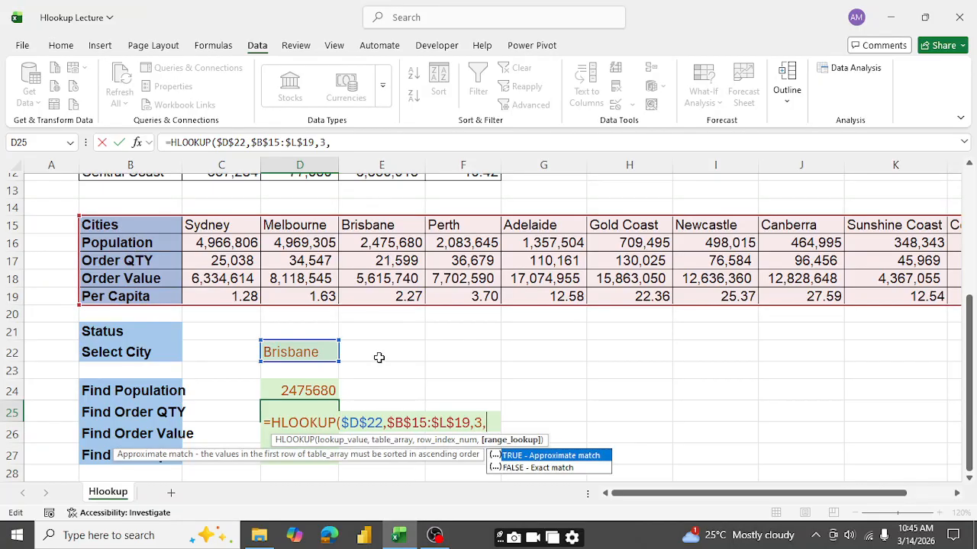
pyautogui.press('Down')
pyautogui.press('Tab')
pyautogui.press('Return')
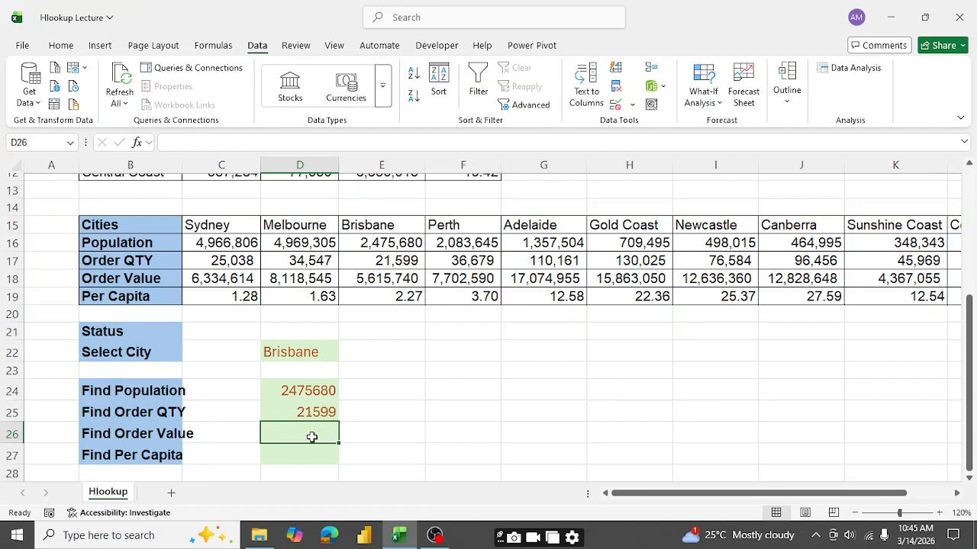
# Step: Start an HLOOKUP formula in the Find Order Value cell D26 with lookup value D22 and table array $B$15:$L$19
pyautogui.write('=')
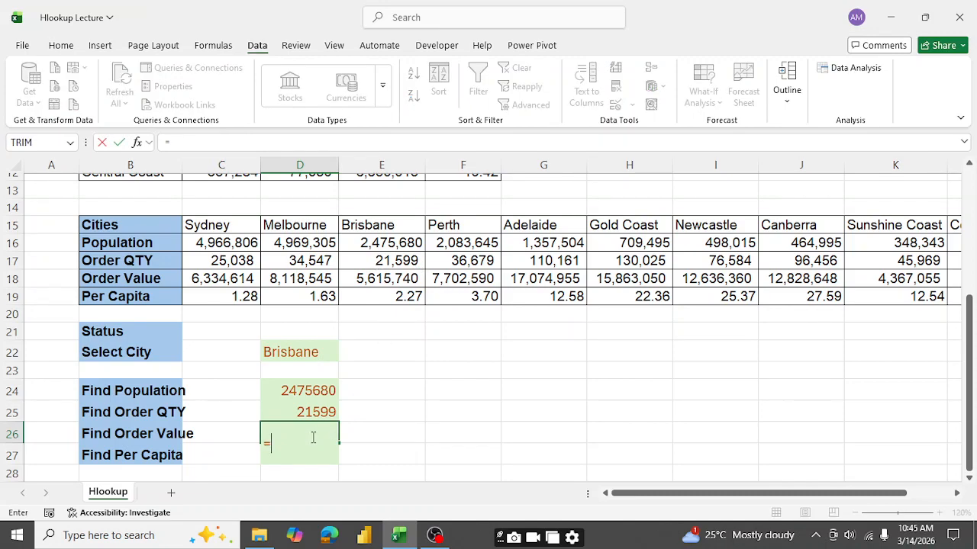
pyautogui.write('Hlo')
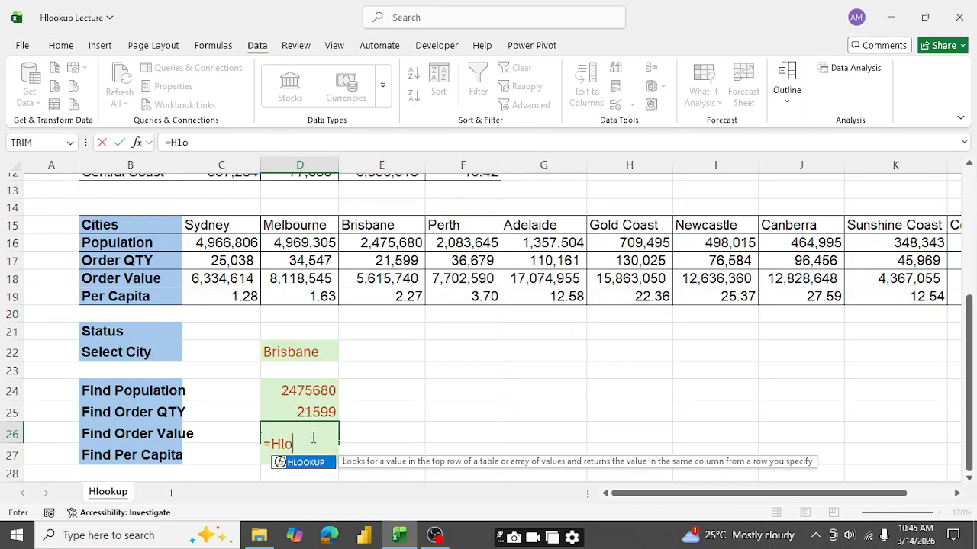
pyautogui.press('Tab')
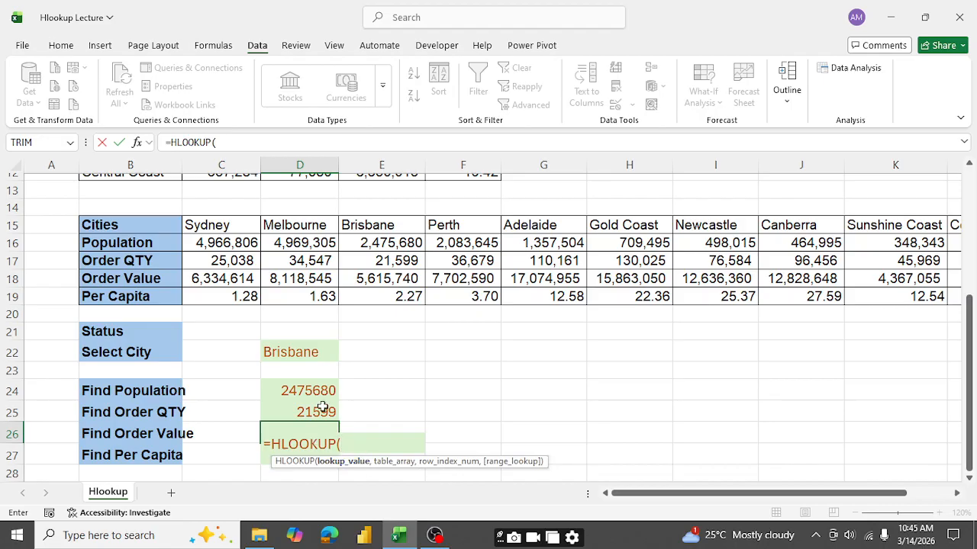
pyautogui.click(294, 352)
pyautogui.write(',')
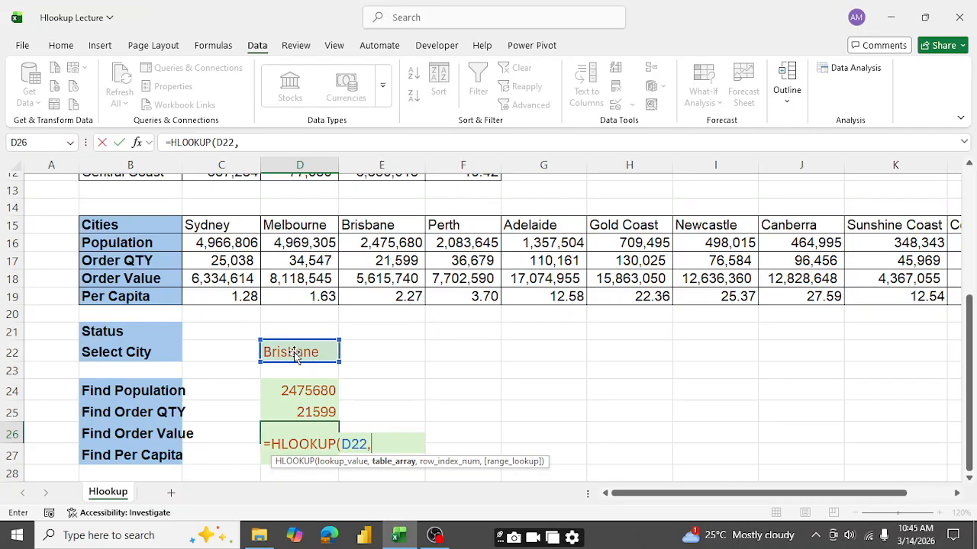
pyautogui.write('$B$15:$L$19')
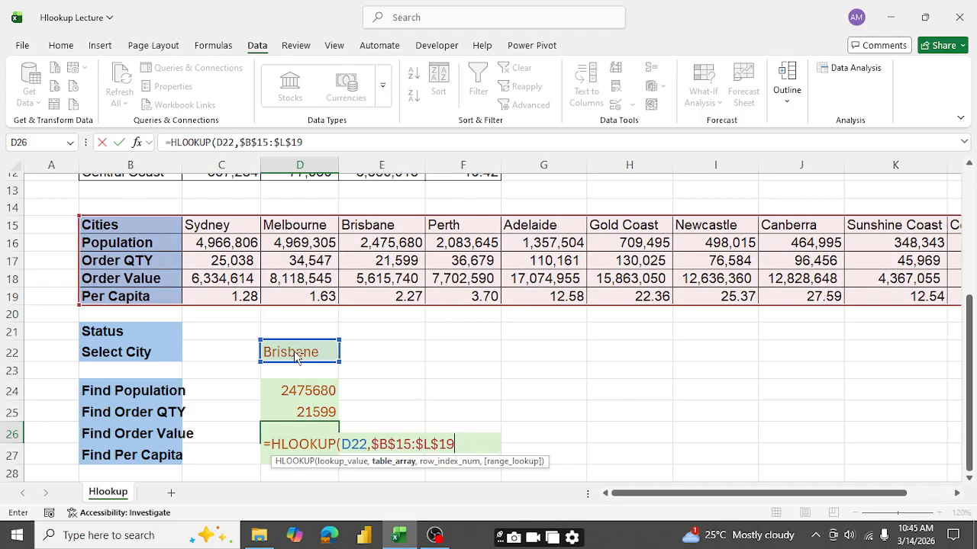
# Step: Complete the D26 HLOOKUP with row index 4 and 0 for an exact match, and check the entered formula
pyautogui.write(',')
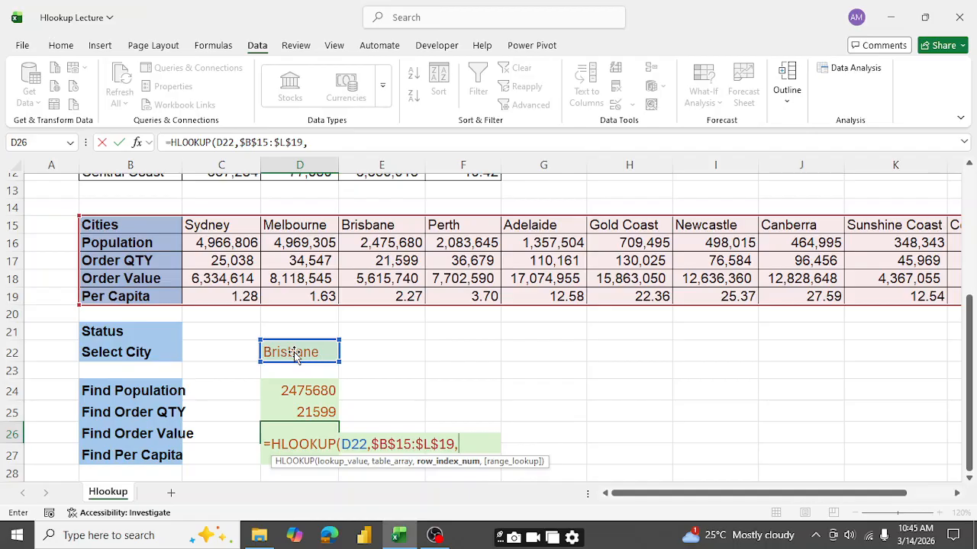
pyautogui.write('4,')
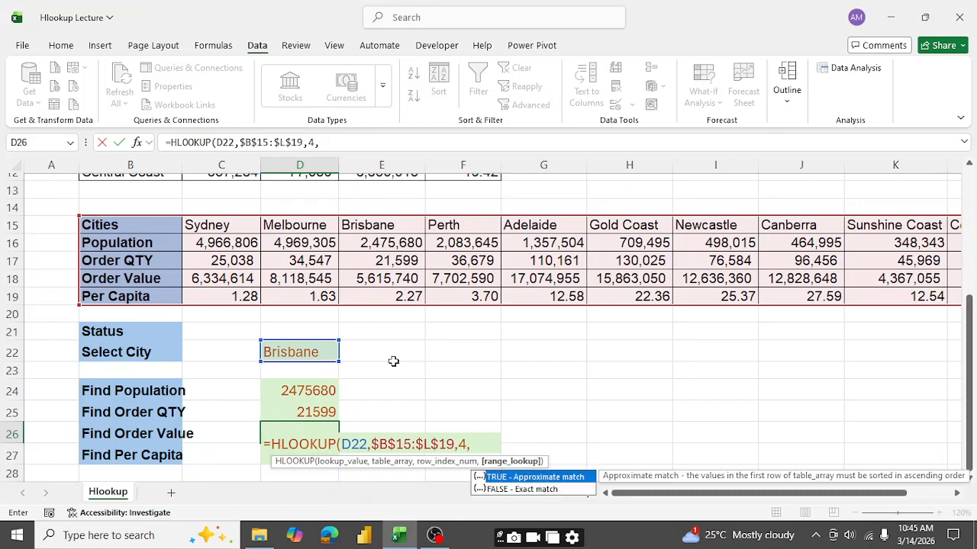
pyautogui.press('Escape')
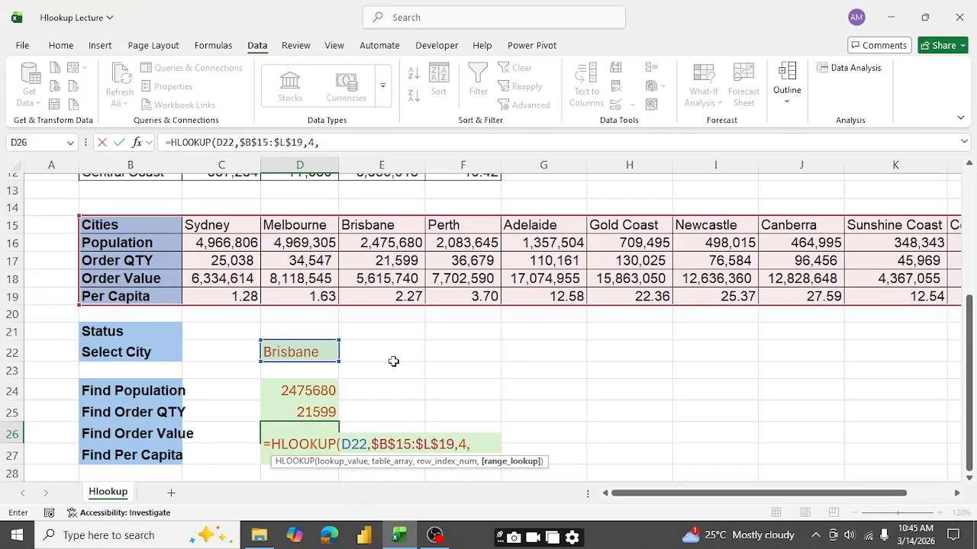
pyautogui.write('0')
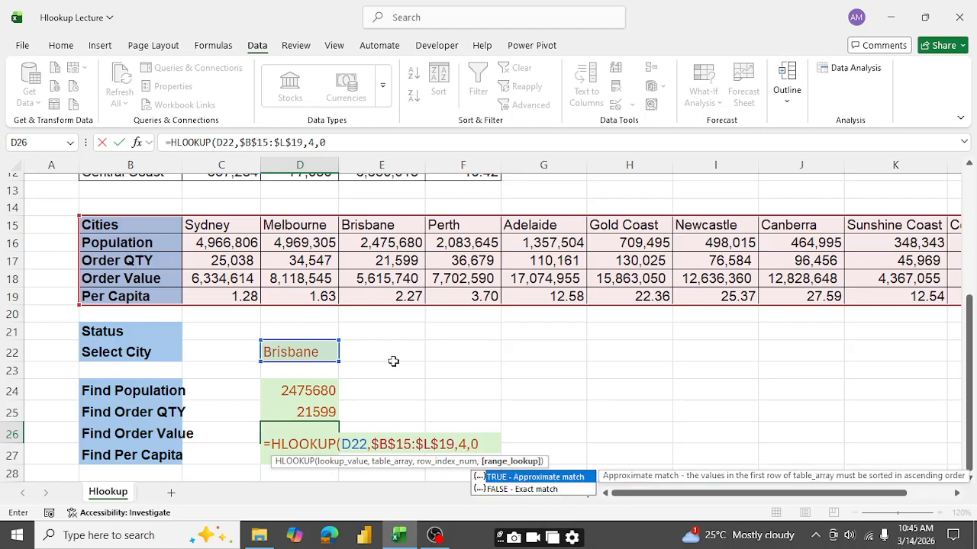
pyautogui.write(')')
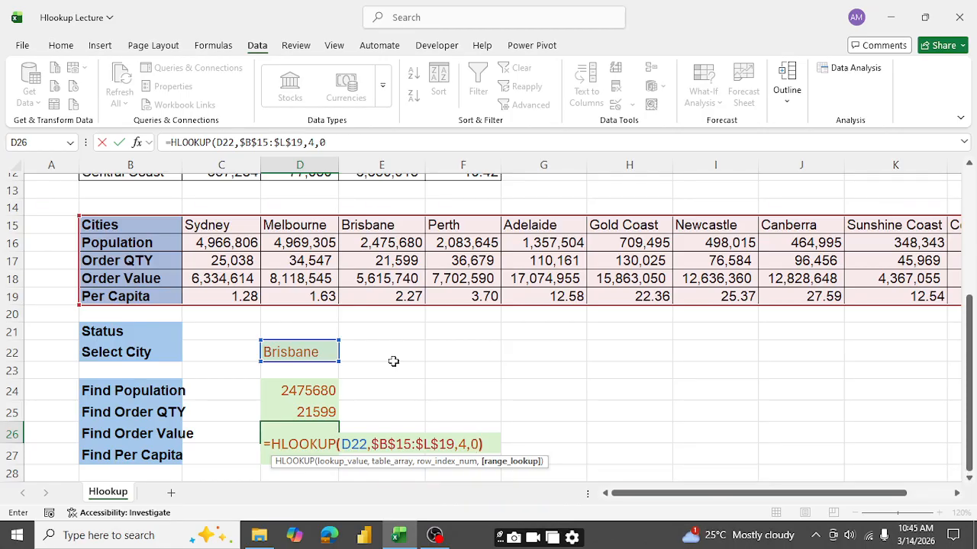
pyautogui.press('Return')
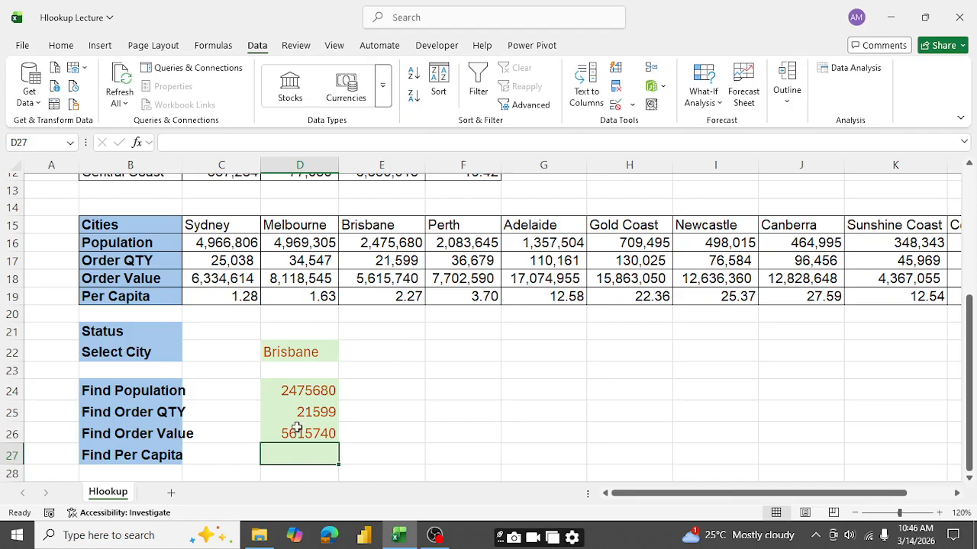
pyautogui.click(298, 435)
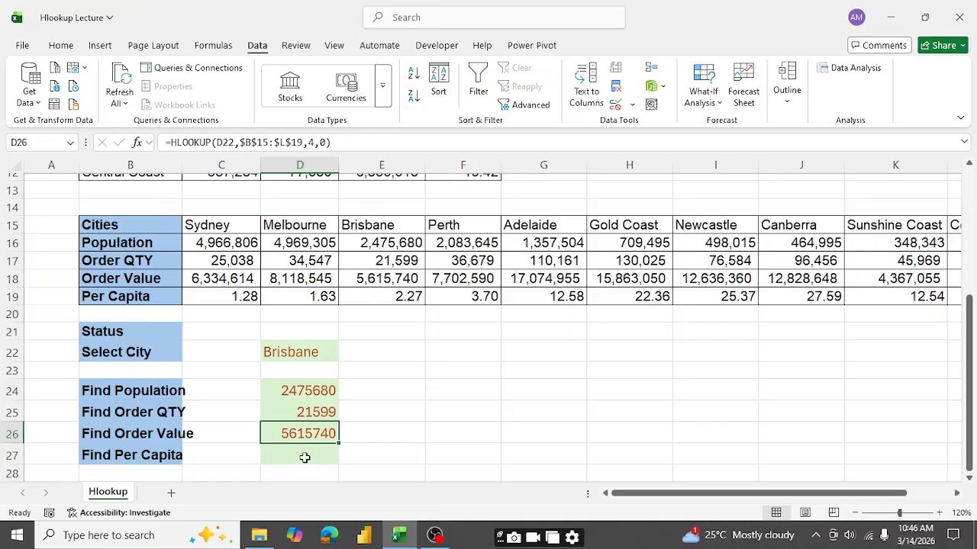
# Step: Start an HLOOKUP formula in the Find Per Capita cell D27 with lookup value D22 and table array $B$15:$L$19
pyautogui.click(304, 460)
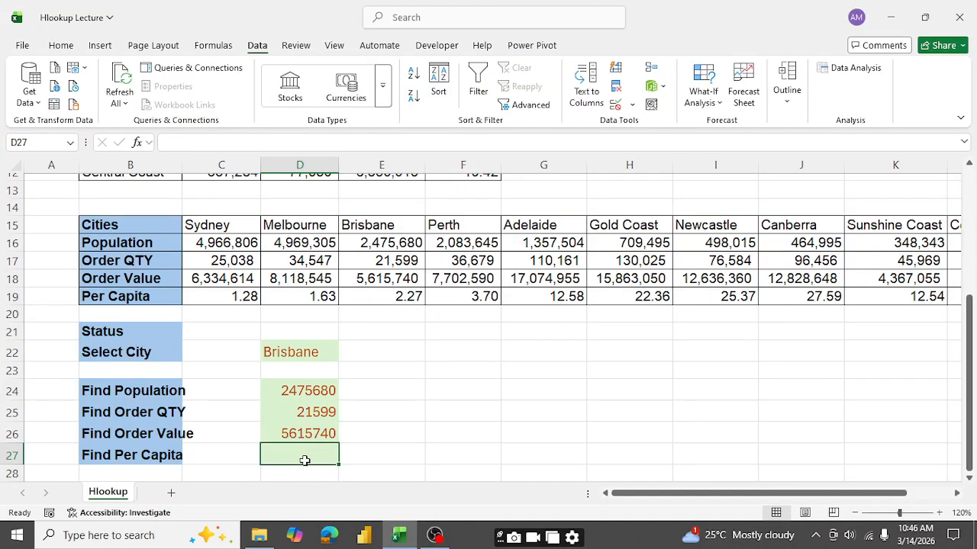
pyautogui.write('=')
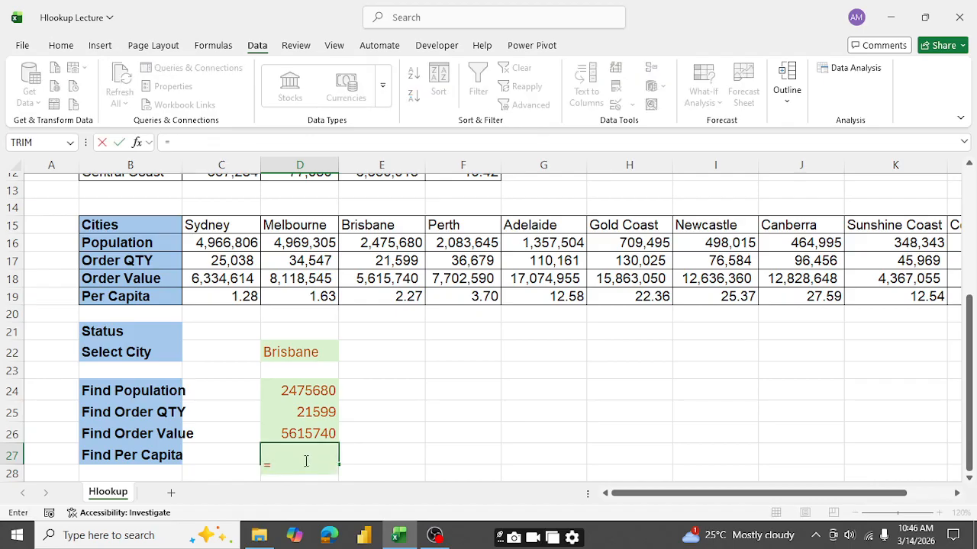
pyautogui.write('hl')
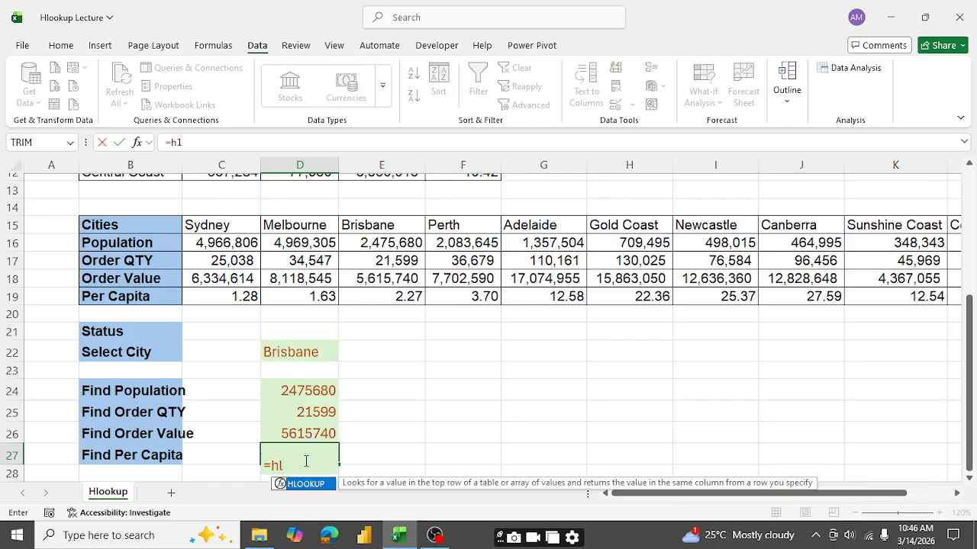
pyautogui.press('Tab')
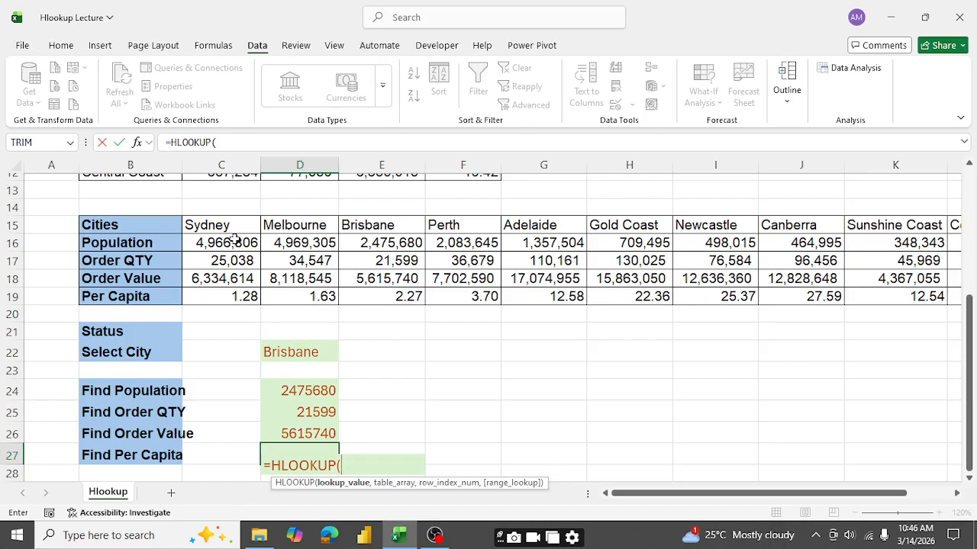
pyautogui.click(299, 353)
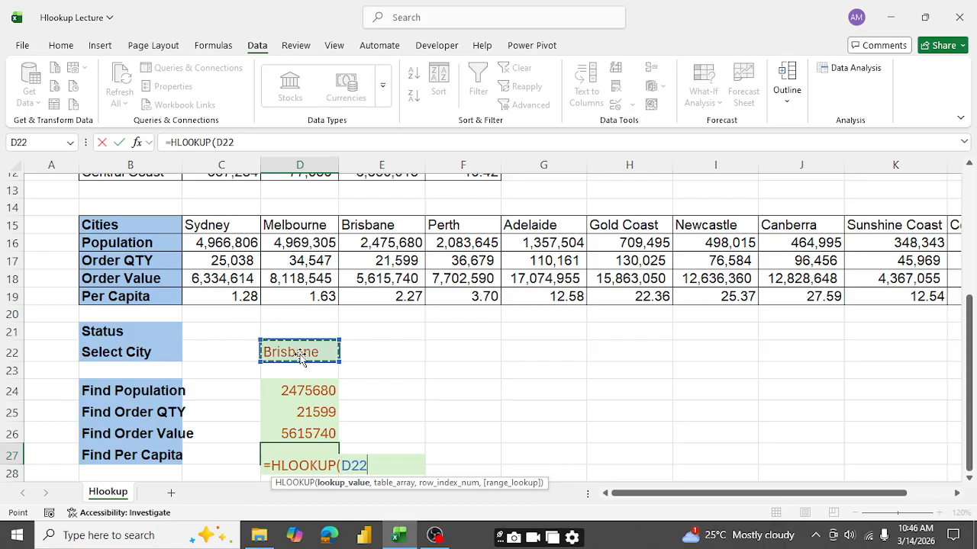
pyautogui.write(',')
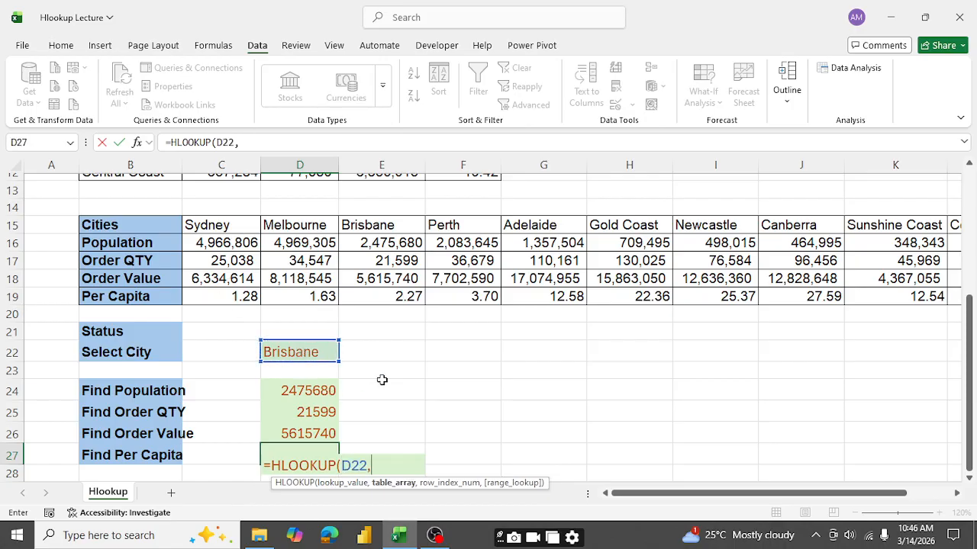
pyautogui.hotkey('ctrl', 'v')
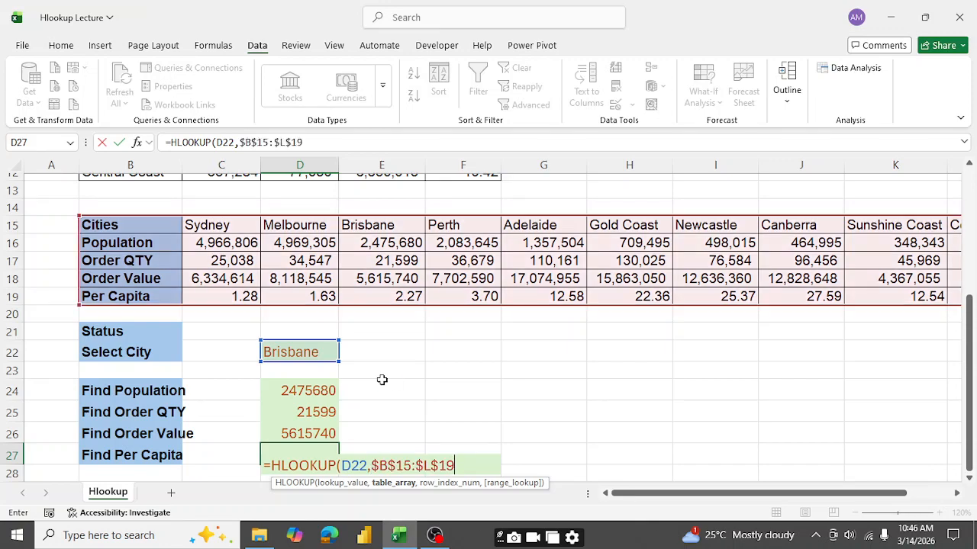
# Step: Complete the D27 HLOOKUP with row index 5 and FALSE for an exact match
pyautogui.write(',')
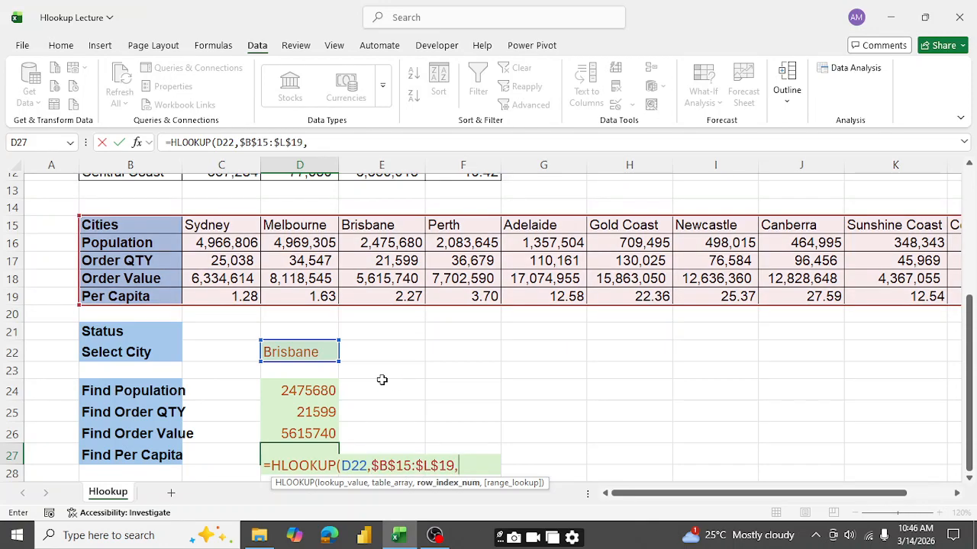
pyautogui.write('5,')
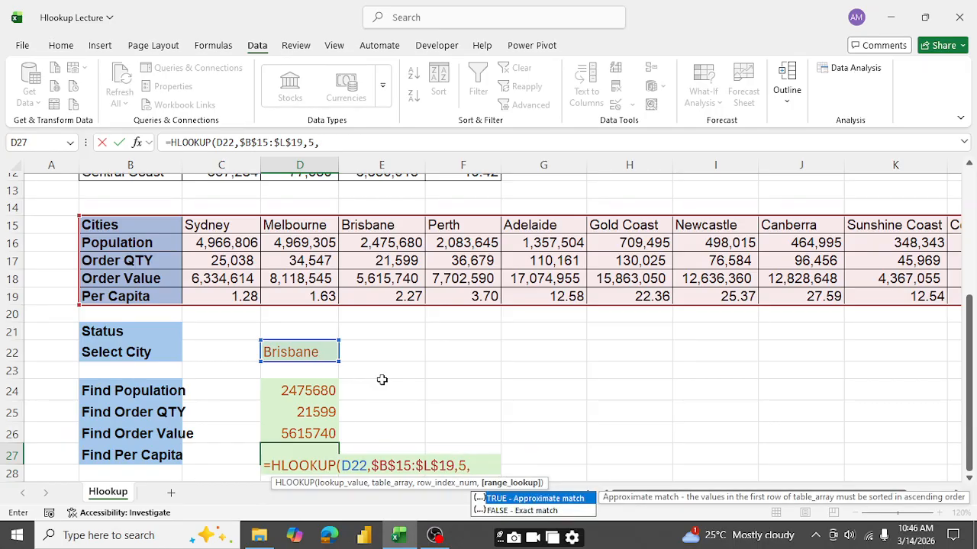
pyautogui.press('Down')
pyautogui.press('Tab')
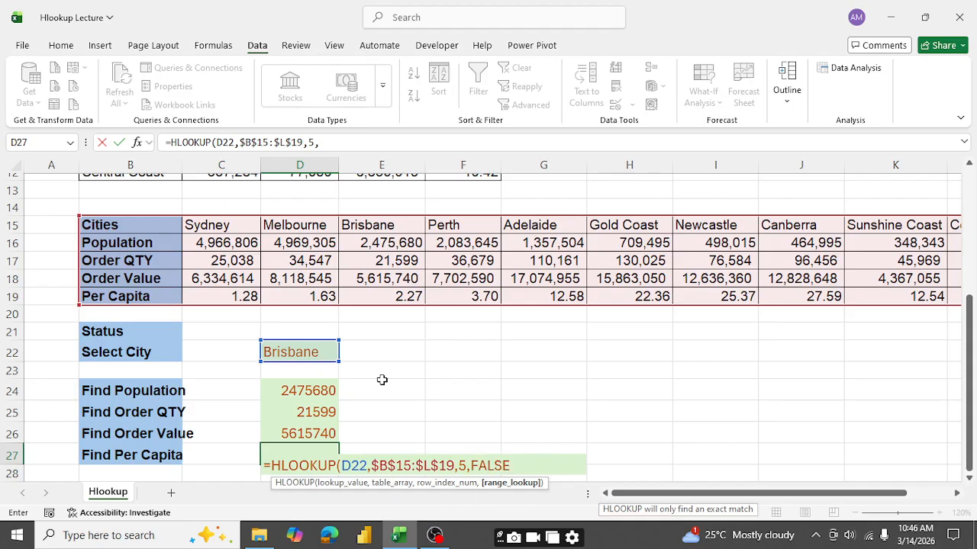
pyautogui.write(')')
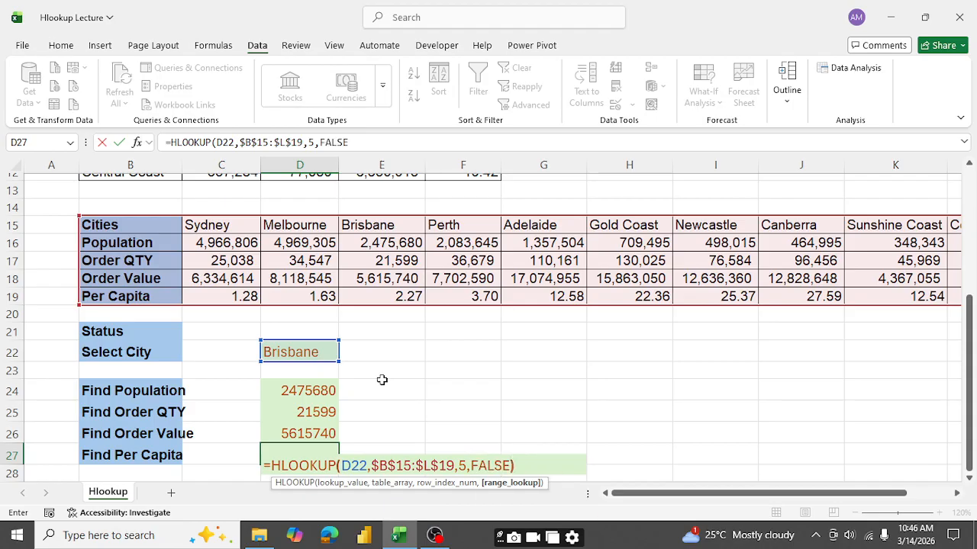
pyautogui.press('Return')
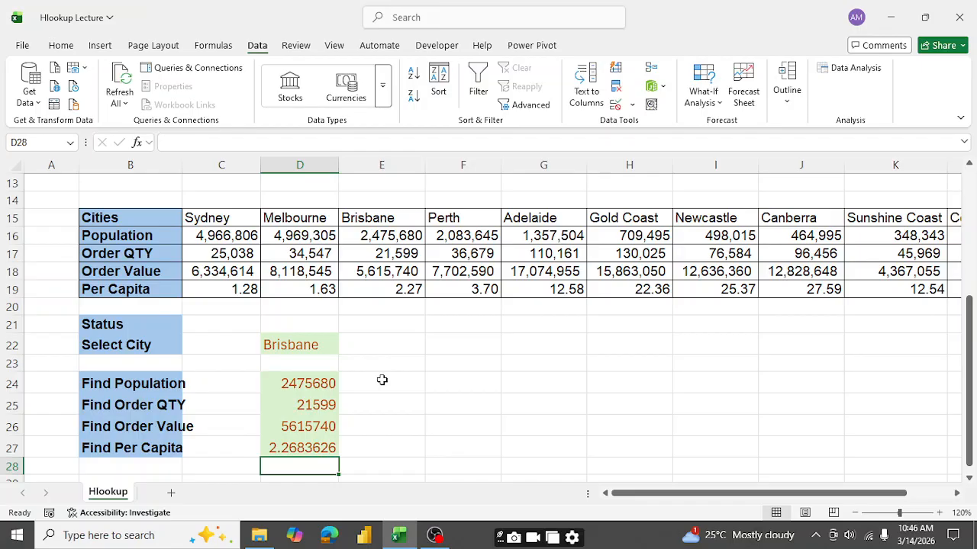
# Step: Test the four lookups by choosing Adelaide, Newcastle and Sunshine Coast in turn in the Select City cell D22
pyautogui.press('Up')
pyautogui.press('Up')
pyautogui.press('Up')
pyautogui.press('Up')
pyautogui.press('Up')
pyautogui.press('Up')
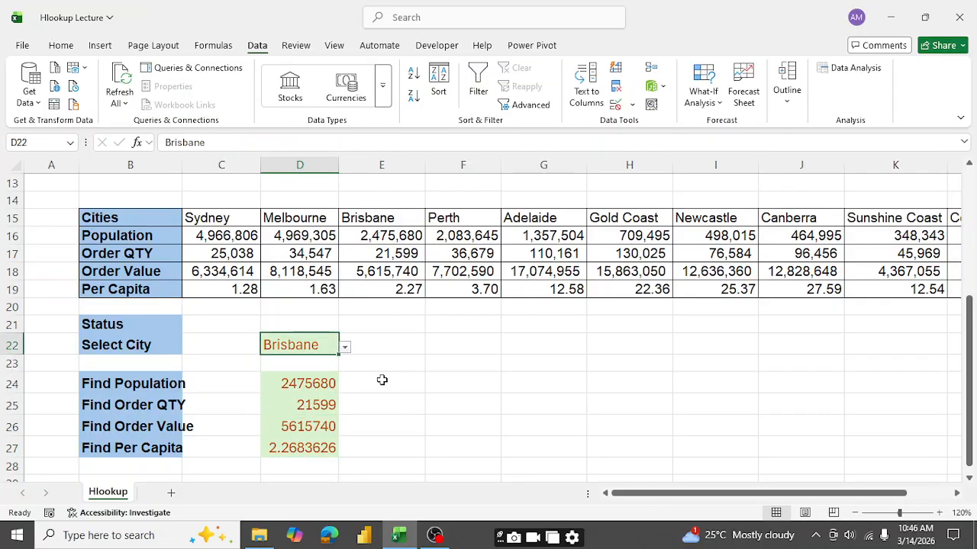
pyautogui.click(345, 348)
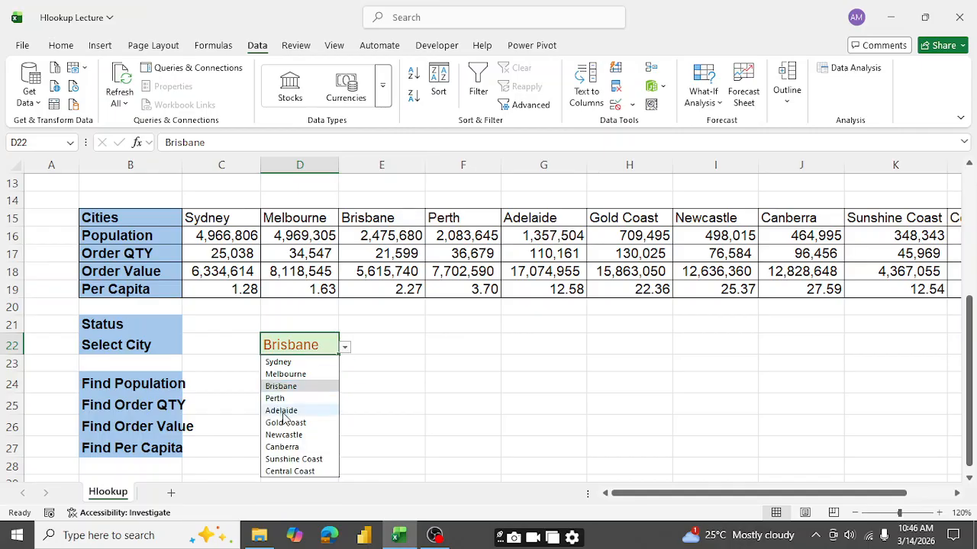
pyautogui.click(282, 411)
pyautogui.click(344, 348)
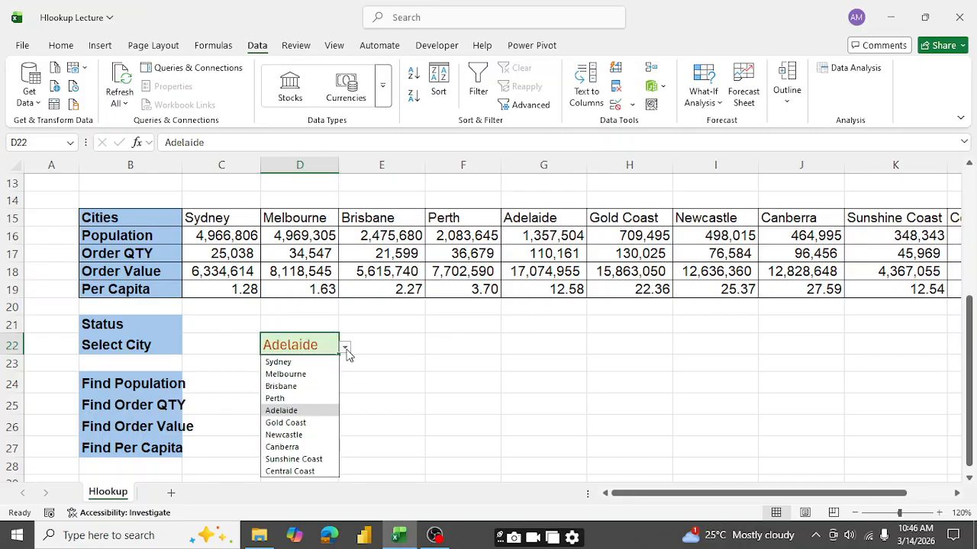
pyautogui.click(283, 435)
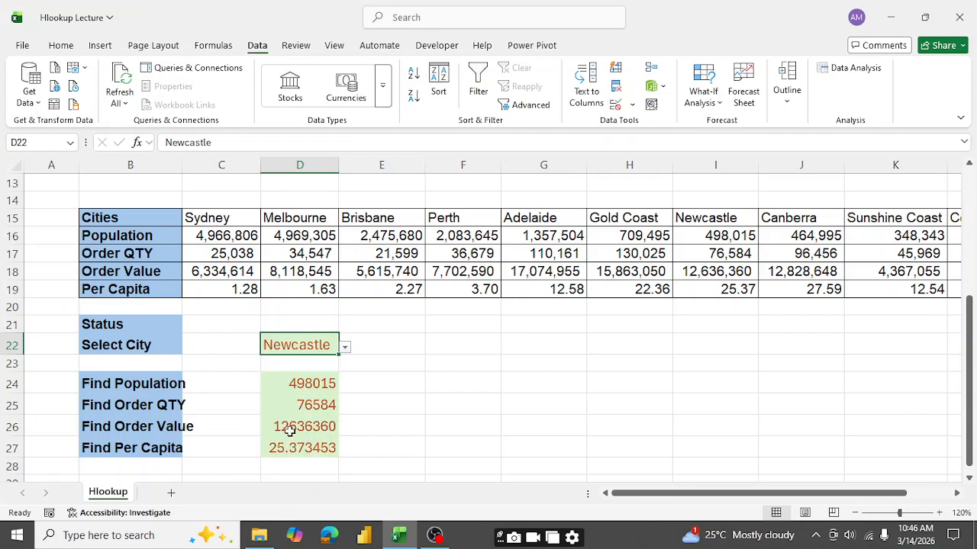
pyautogui.click(345, 348)
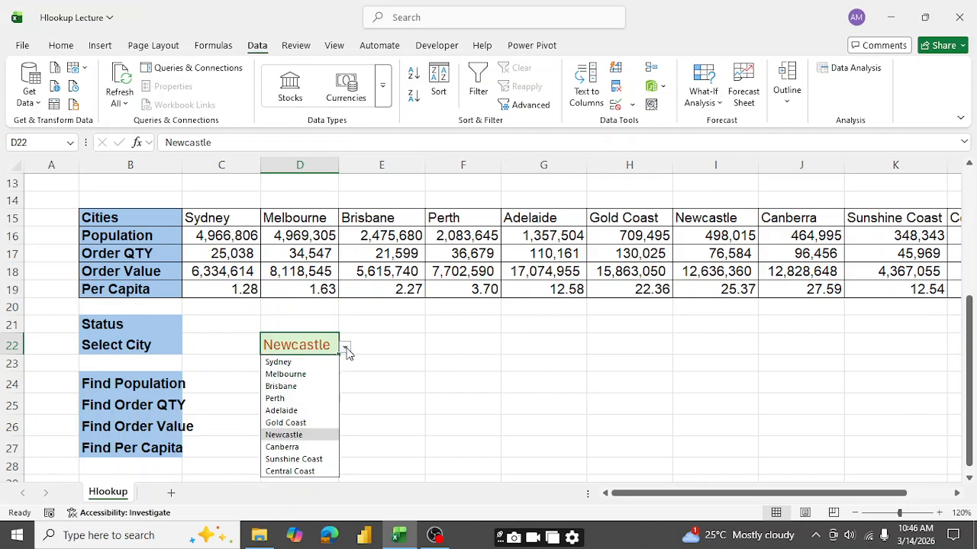
pyautogui.click(294, 459)
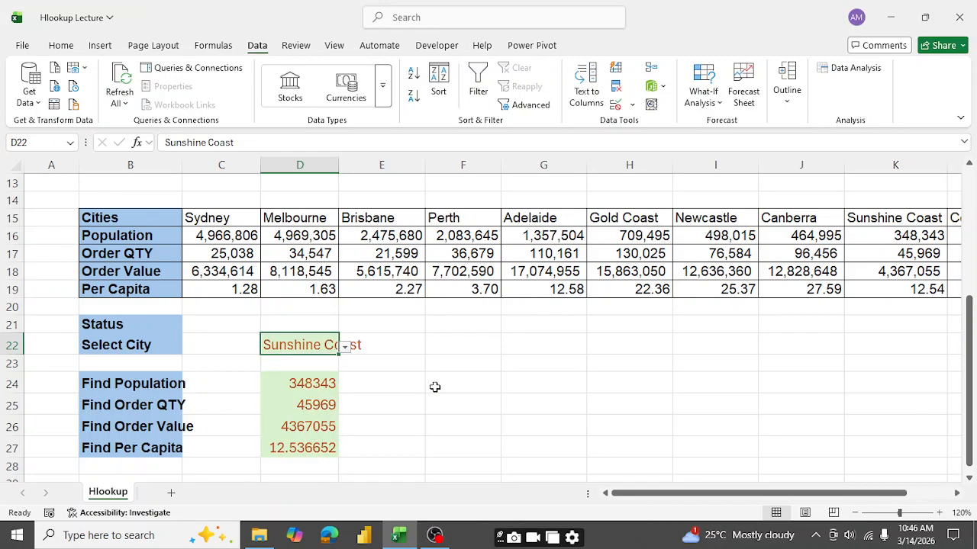
# Step: Clear the selected city in D22 and start wrapping the Find Population HLOOKUP in D24 in an IFERROR function
pyautogui.press('Delete')
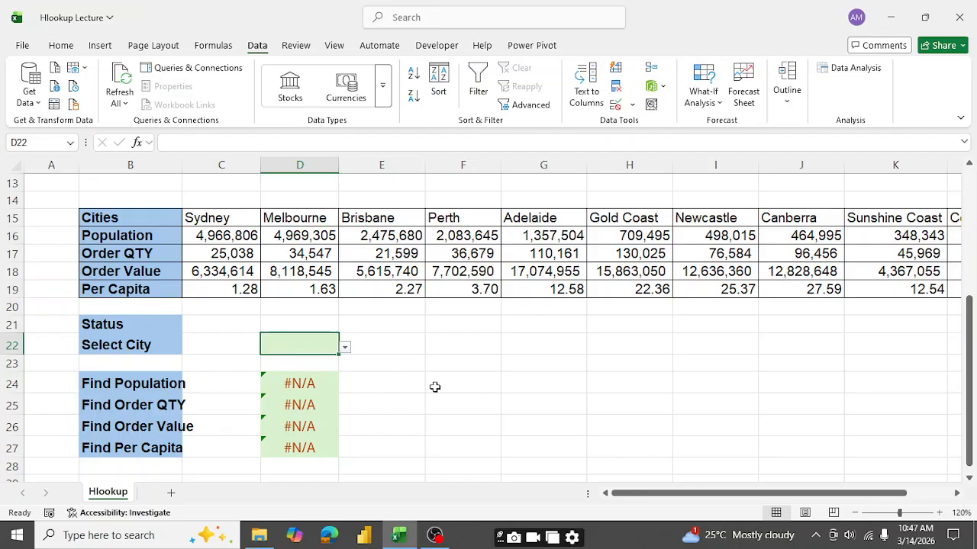
pyautogui.press('Down')
pyautogui.press('Down')
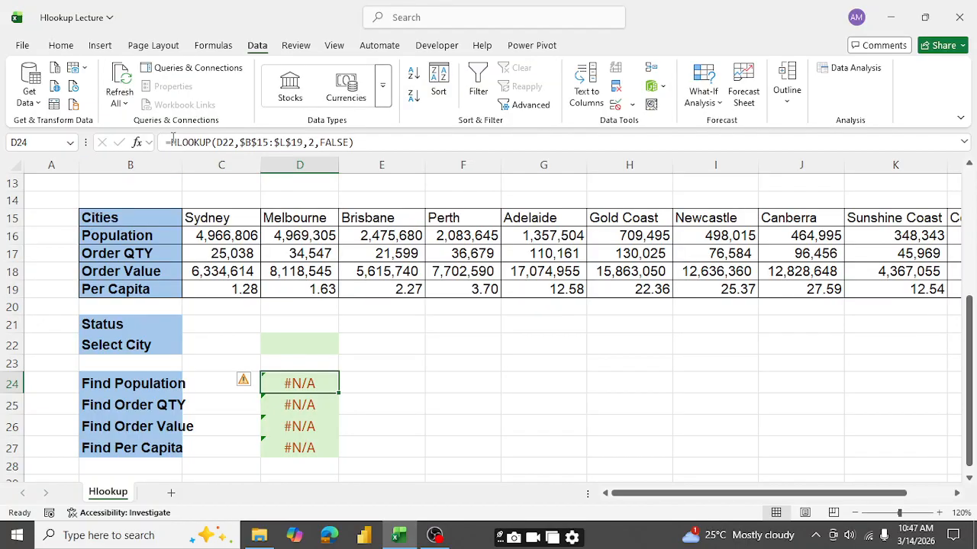
pyautogui.click(172, 143)
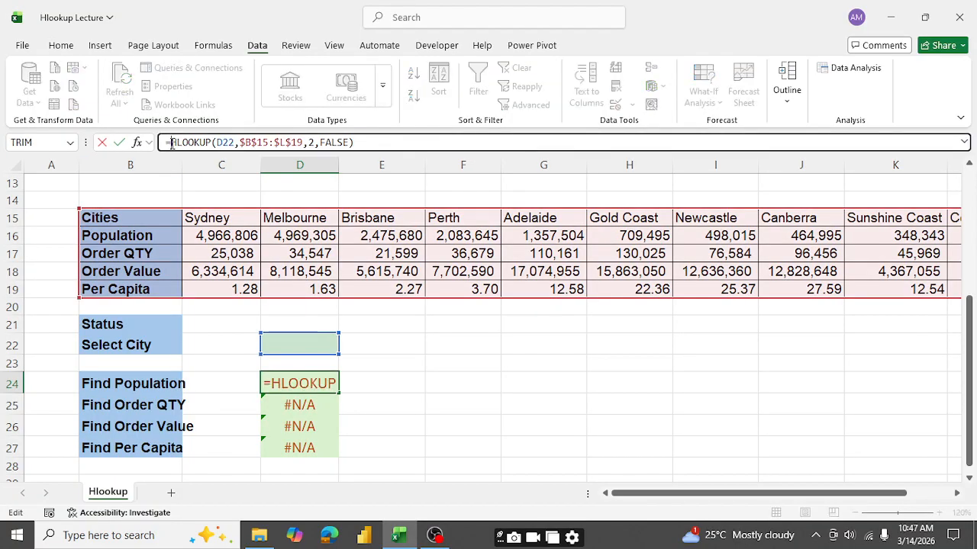
pyautogui.write('IFE')
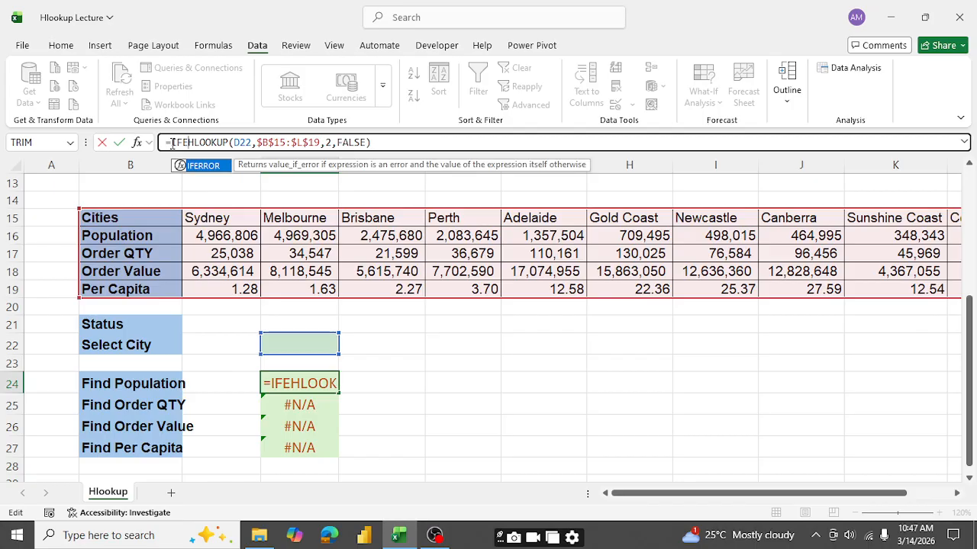
pyautogui.press('Tab')
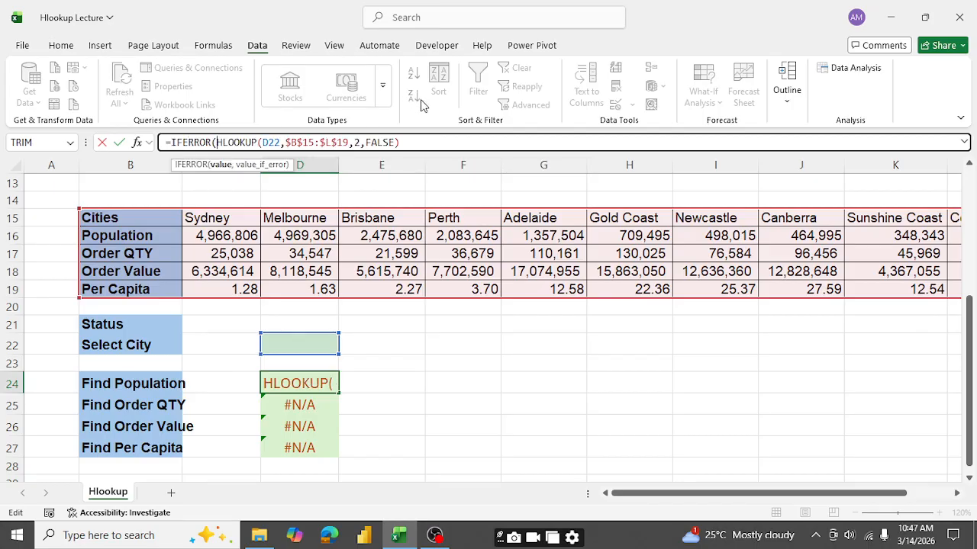
# Step: Add the closing bracket to the D24 IFERROR formula and try to enter it without a value_if_error argument
pyautogui.click(427, 143)
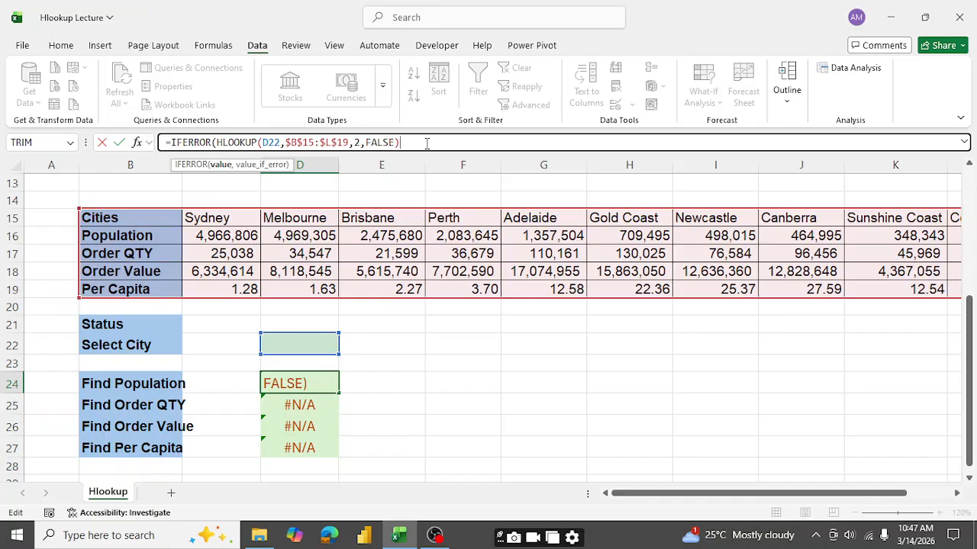
pyautogui.write(')')
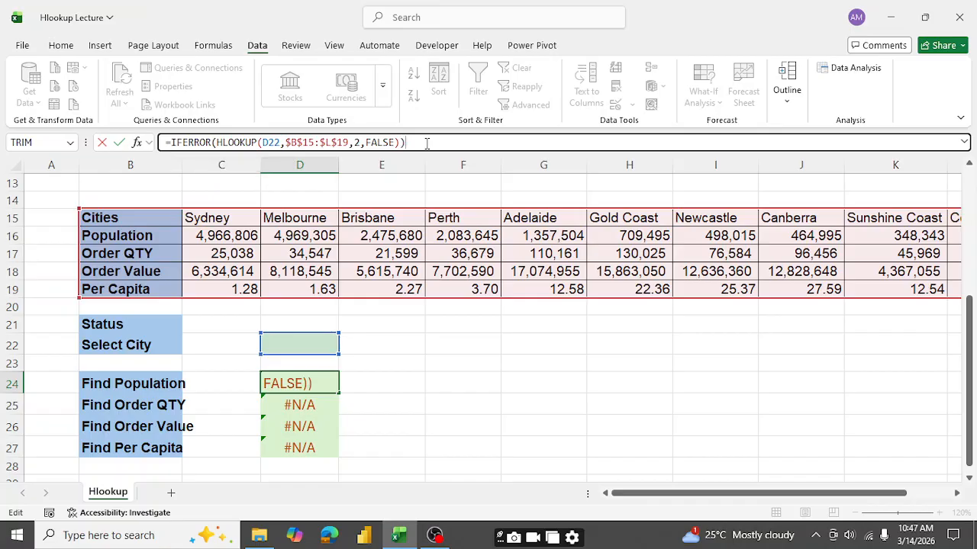
pyautogui.press('Return')
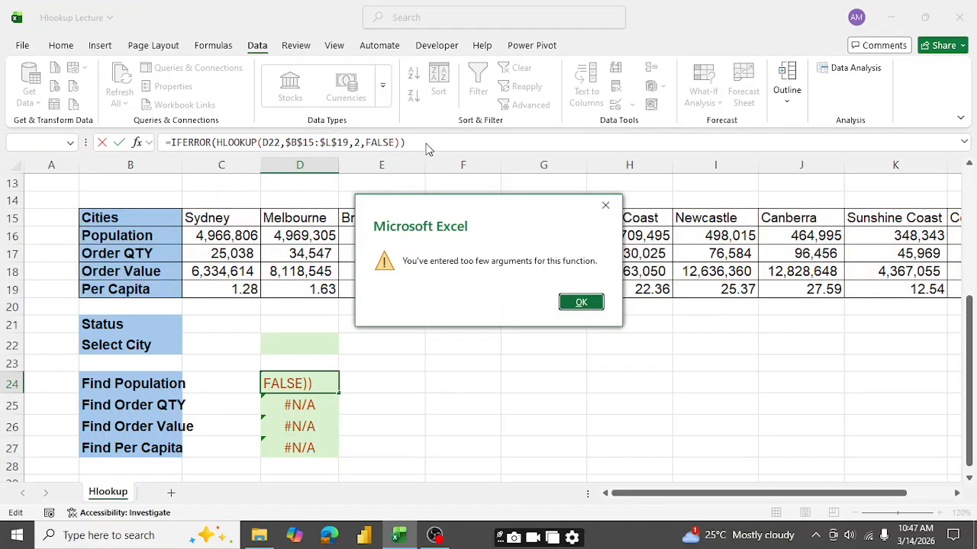
pyautogui.press('Return')
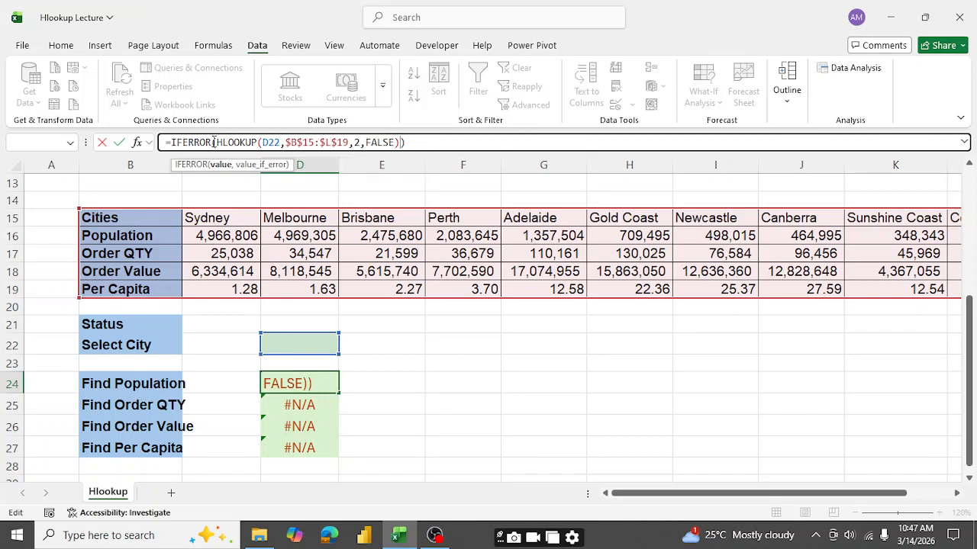
pyautogui.click(409, 145)
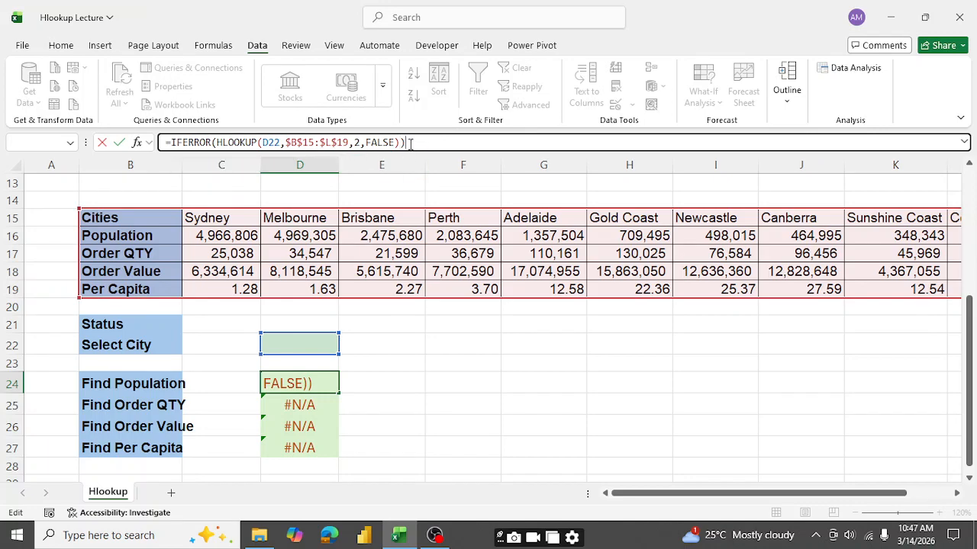
pyautogui.press('Return')
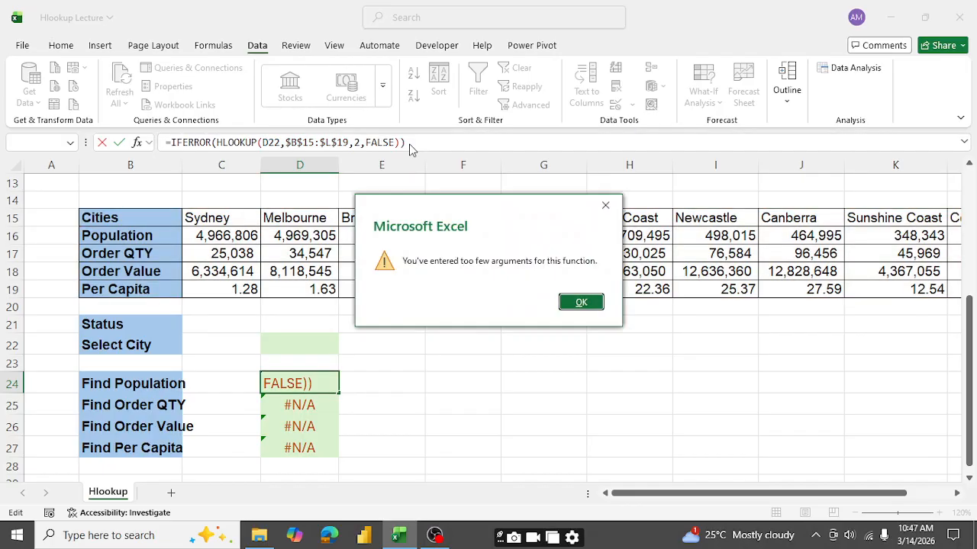
pyautogui.click(584, 303)
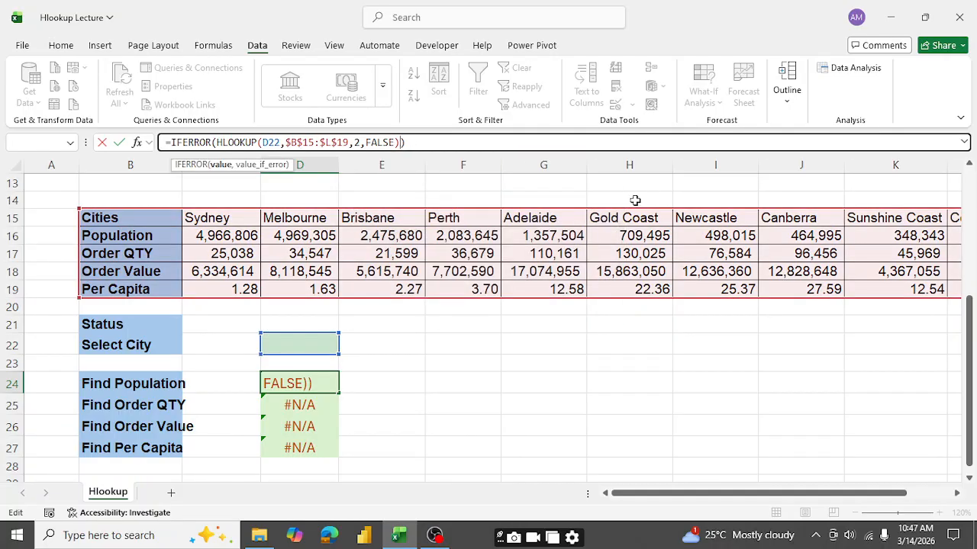
pyautogui.write(',')
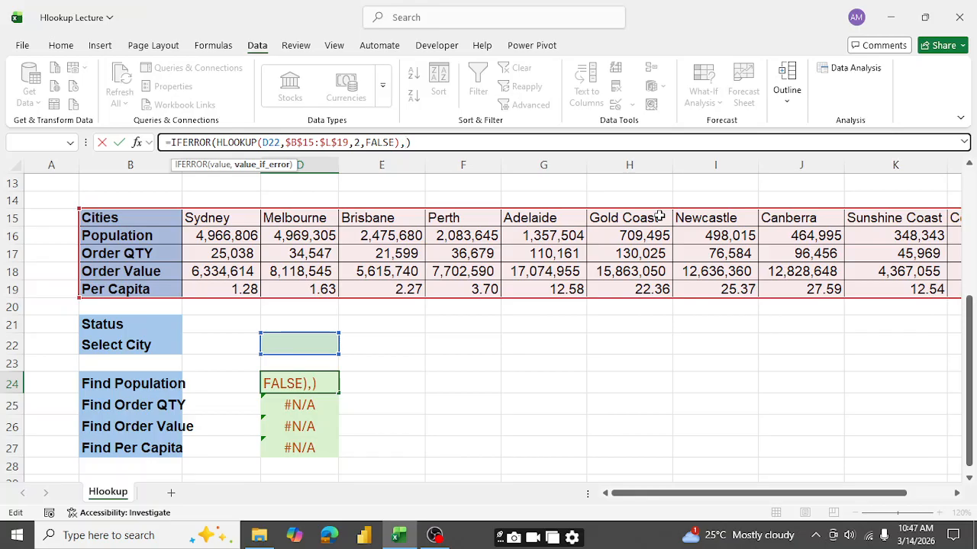
pyautogui.write('No')
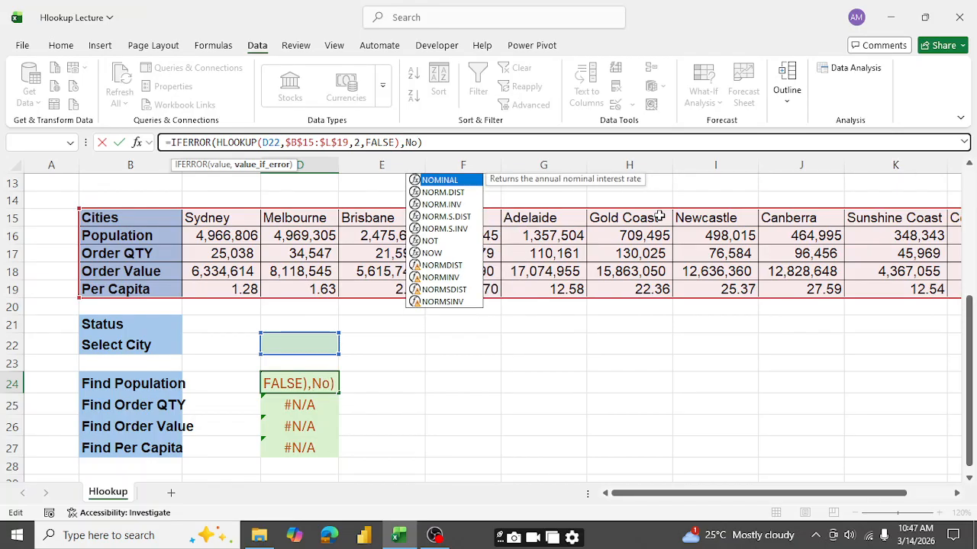
pyautogui.press('BackSpace')
pyautogui.press('BackSpace')
pyautogui.press('BackSpace')
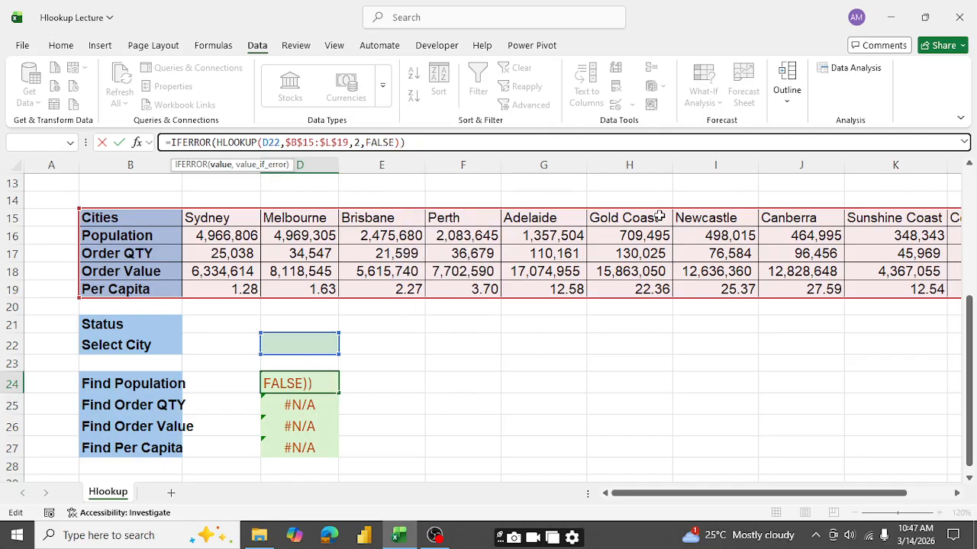
# Step: Add "No Value" as the value_if_error argument of the D24 IFERROR formula, enter it and check the formula
pyautogui.write(',"')
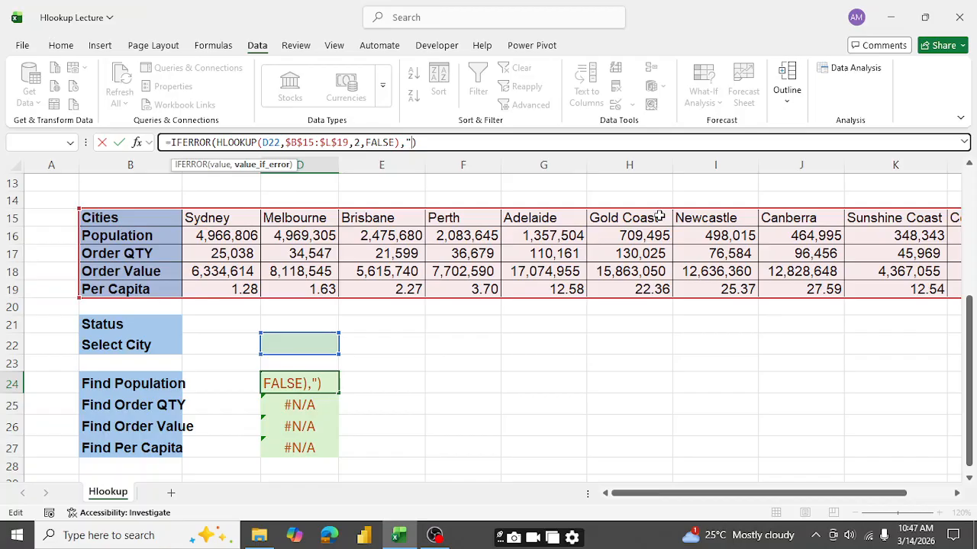
pyautogui.write('No')
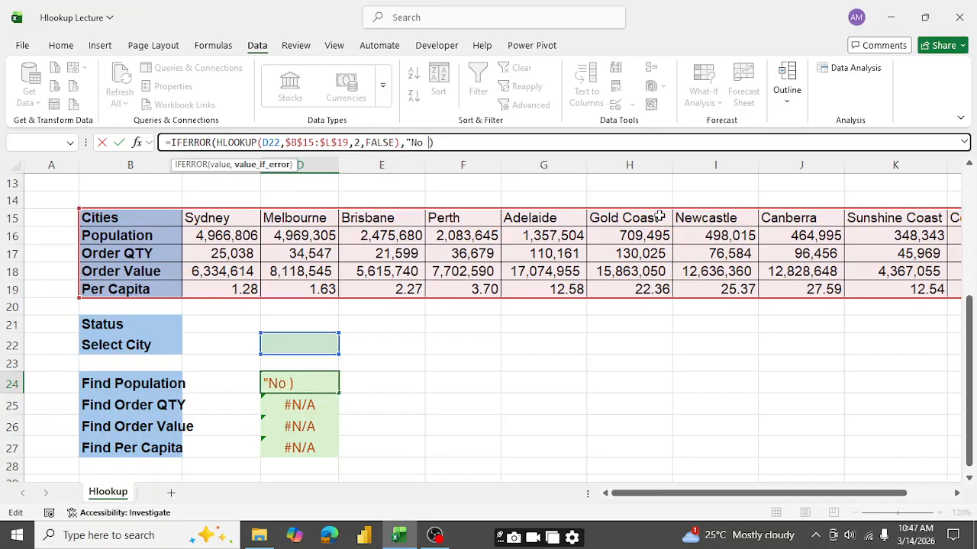
pyautogui.write(' Value')
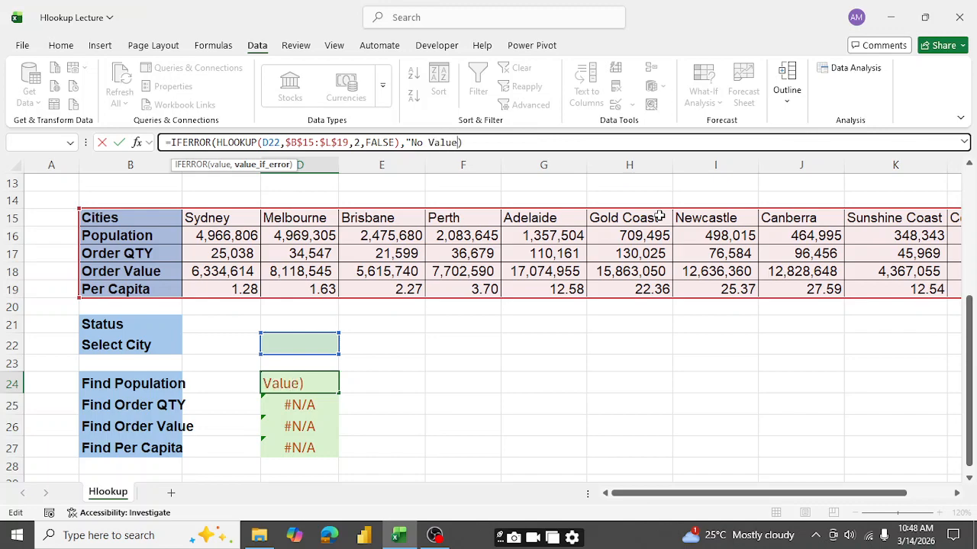
pyautogui.write('"')
pyautogui.press('Return')
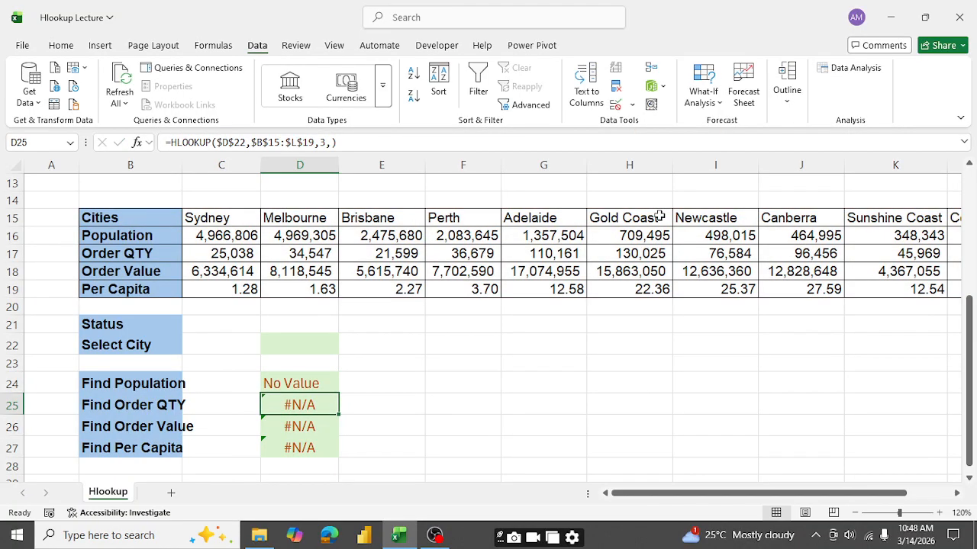
pyautogui.press('Up')
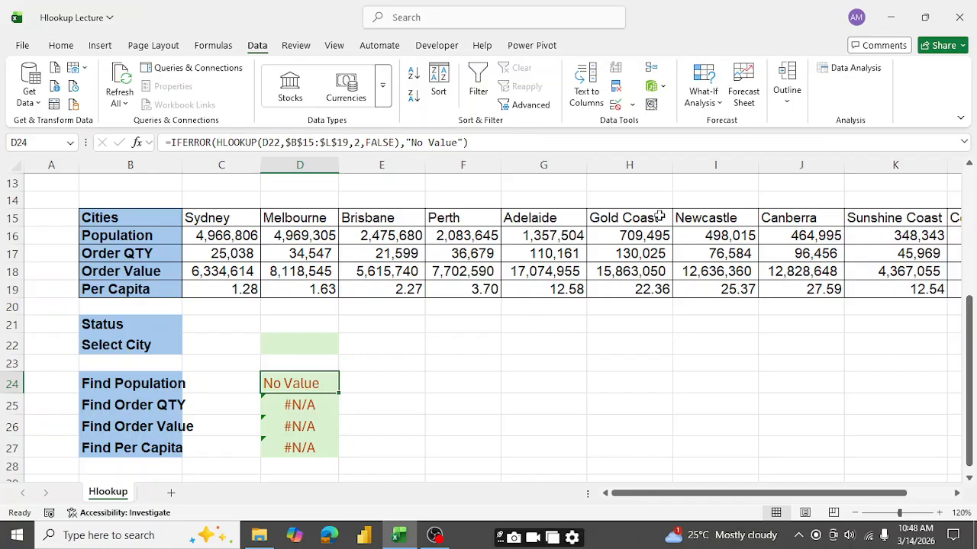
pyautogui.press('Up')
pyautogui.press('Up')
pyautogui.press('Up')
pyautogui.press('Up')
pyautogui.press('Up')
pyautogui.press('Left')
pyautogui.press('Left')
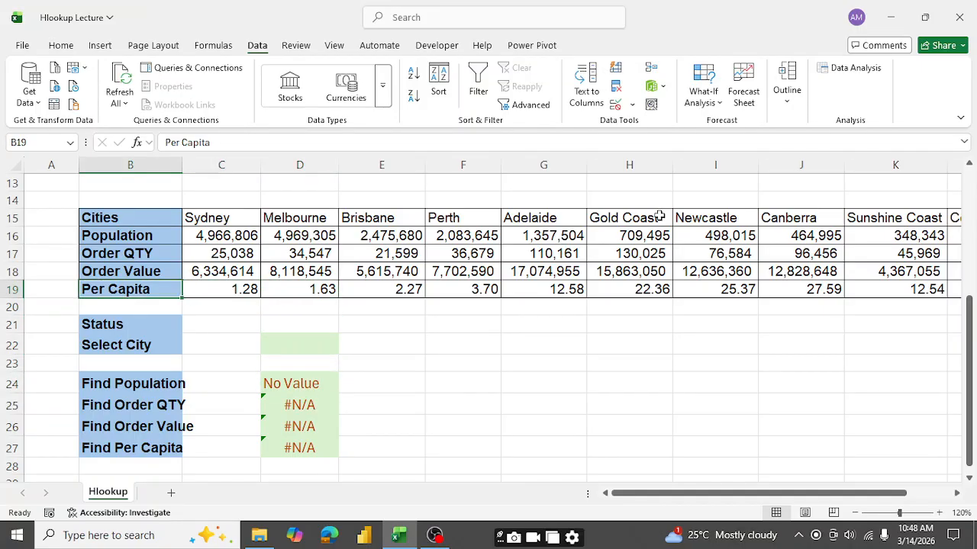
pyautogui.press('Left')
pyautogui.press('Down')
pyautogui.press('Right')
pyautogui.press('Right')
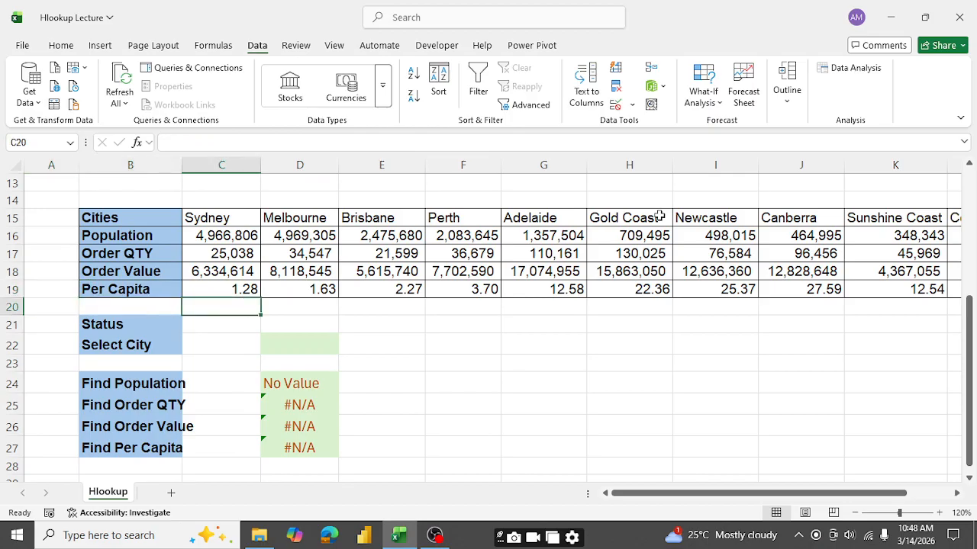
pyautogui.press('Down')
pyautogui.press('Down')
pyautogui.press('Down')
pyautogui.press('Down')
pyautogui.press('Right')
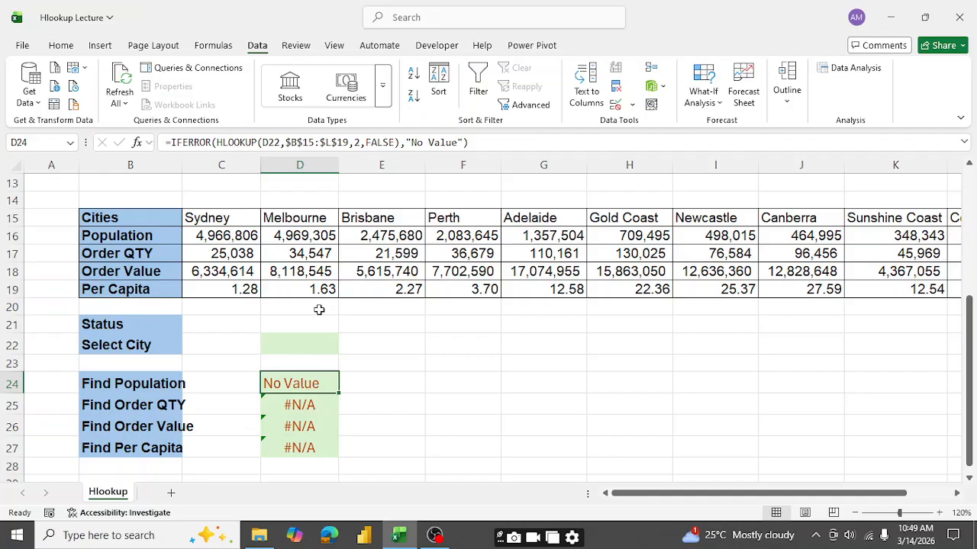
pyautogui.click(425, 540)
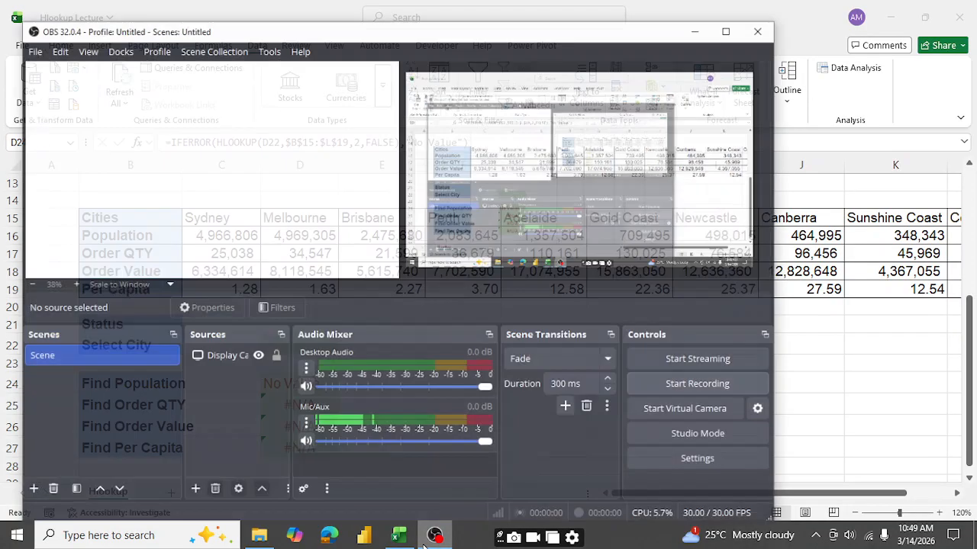